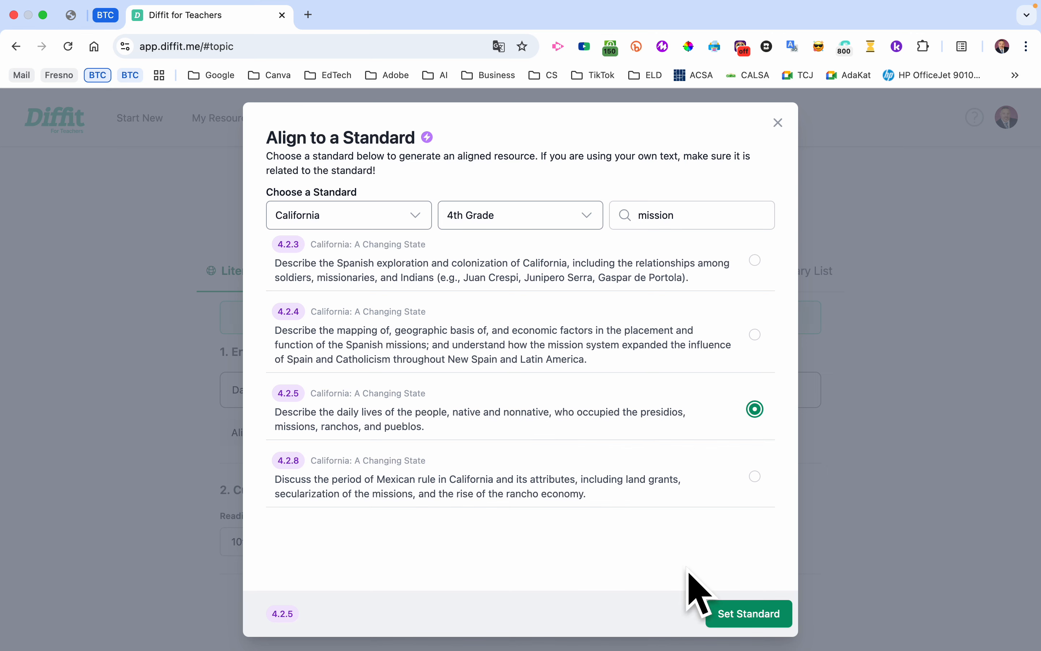
- Align the topic to standard 4.2.5, set the reading type to Informational Text, and generate the resources
click(772, 614)
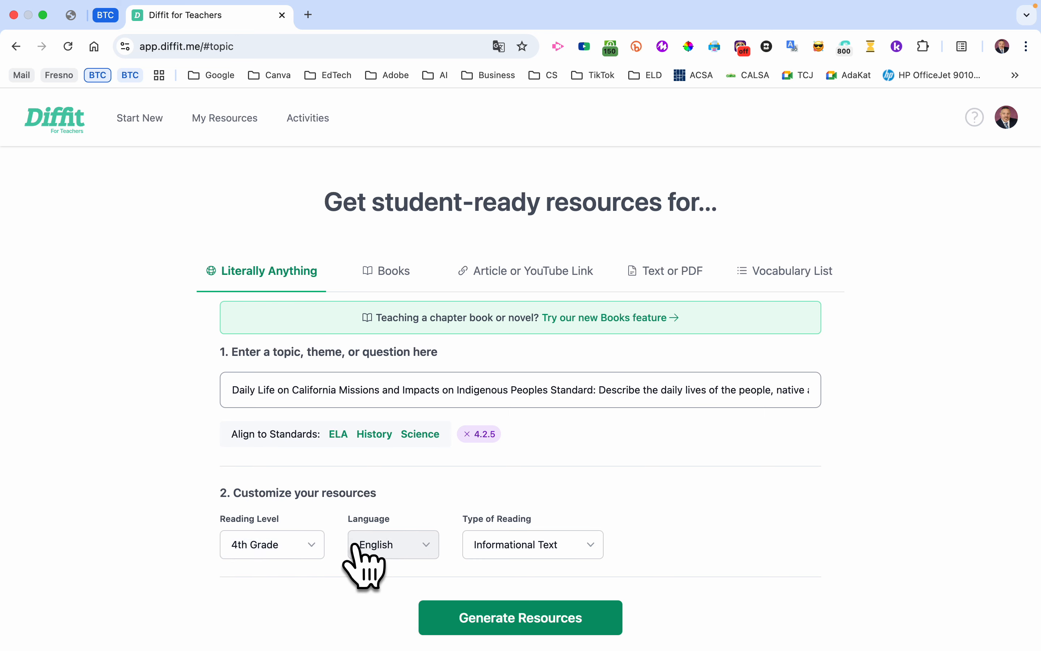
click(550, 544)
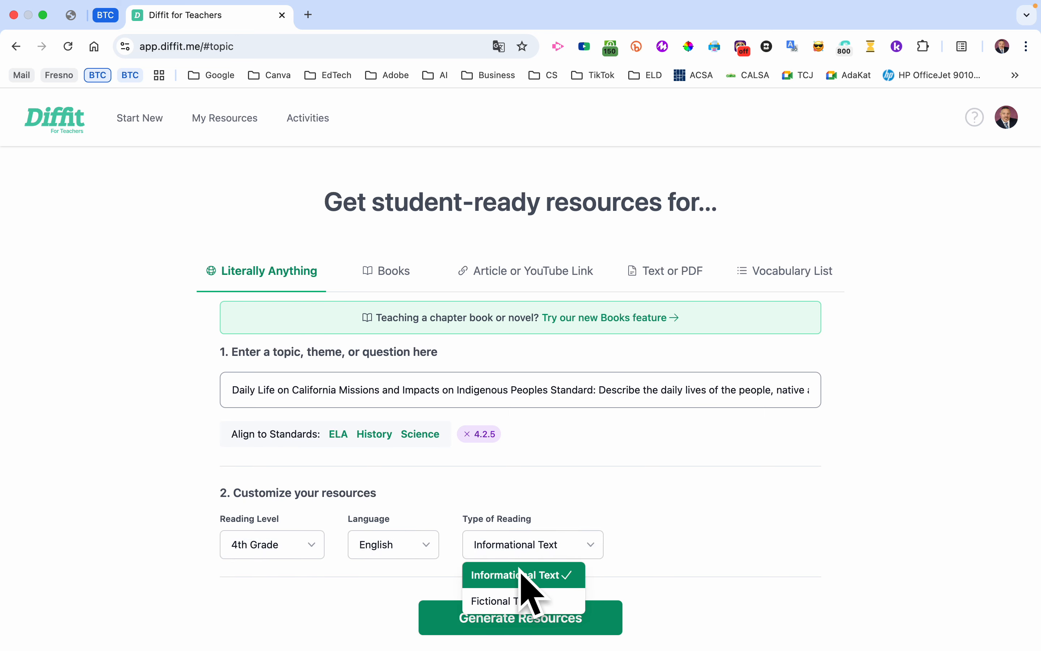
click(565, 575)
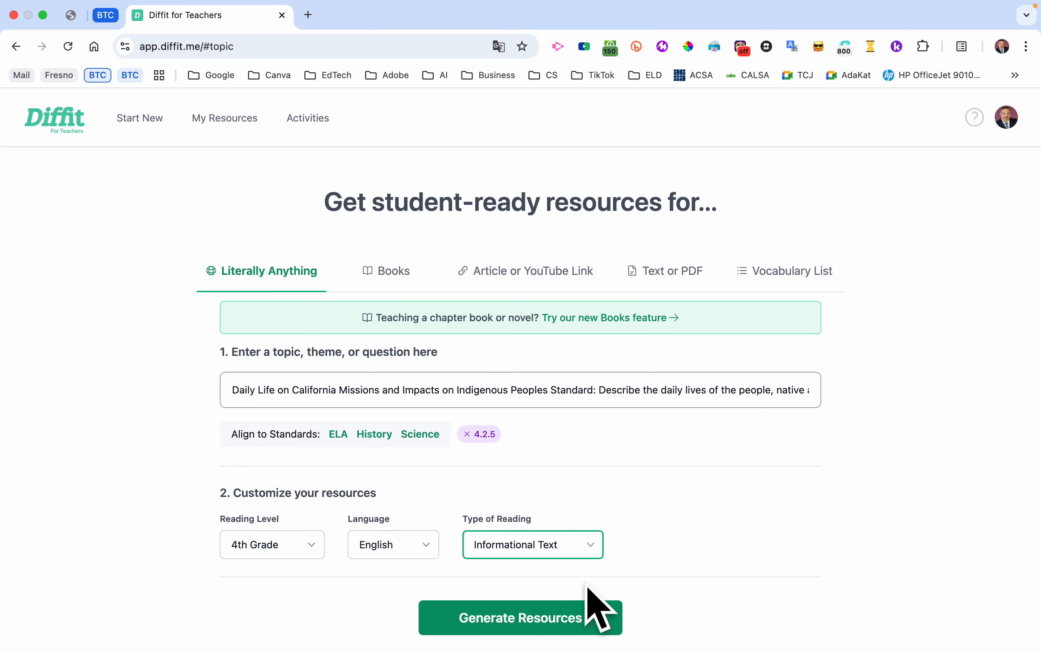
click(568, 620)
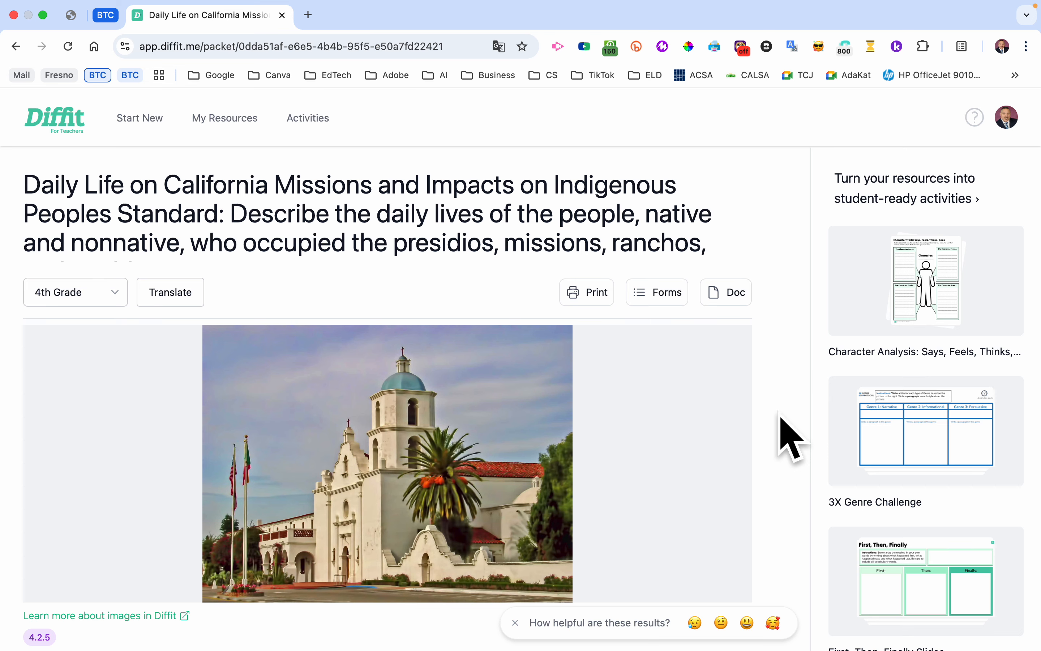
- Replace the resource's header image with the painted Carmel Mission mural from the suggested images
scroll(753, 467, down, 3)
mouse_move(308, 276)
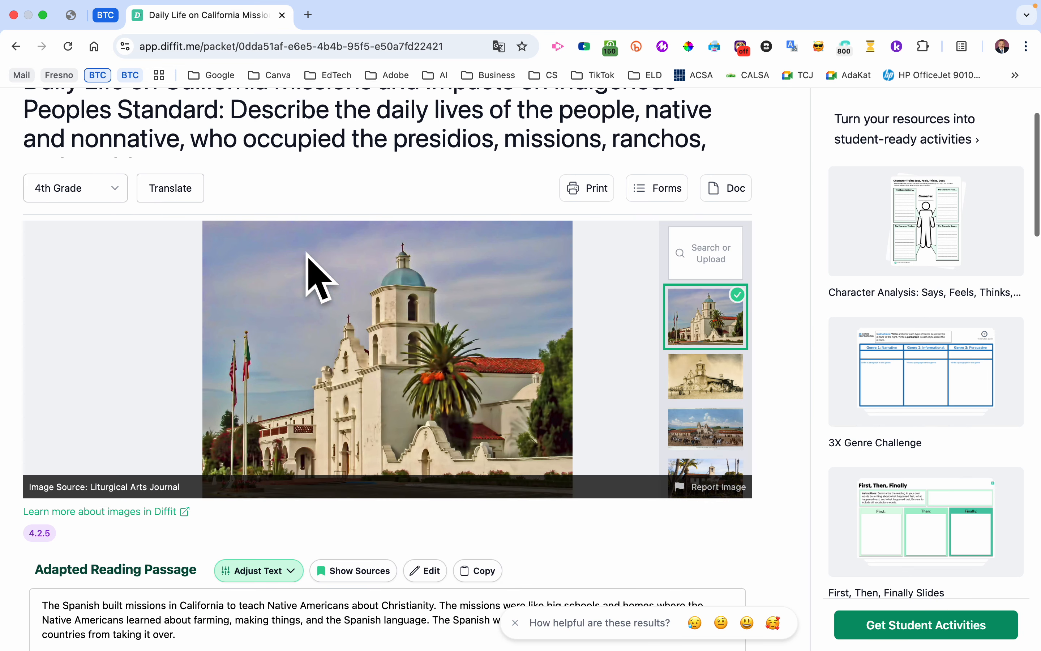
scroll(697, 395, down, 2)
click(708, 371)
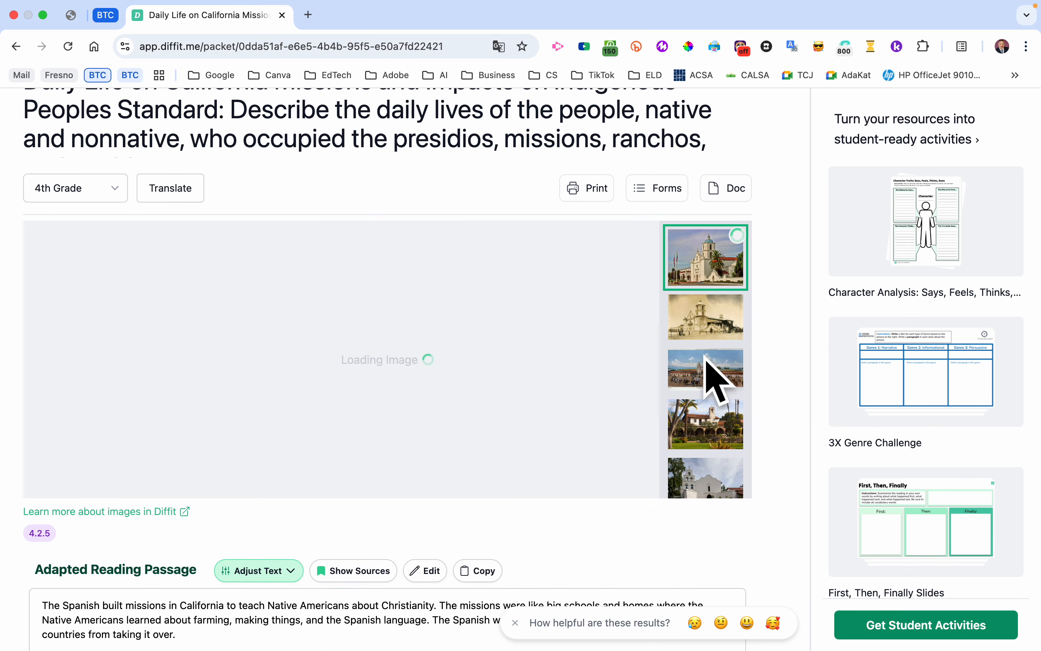
scroll(698, 430, down, 1)
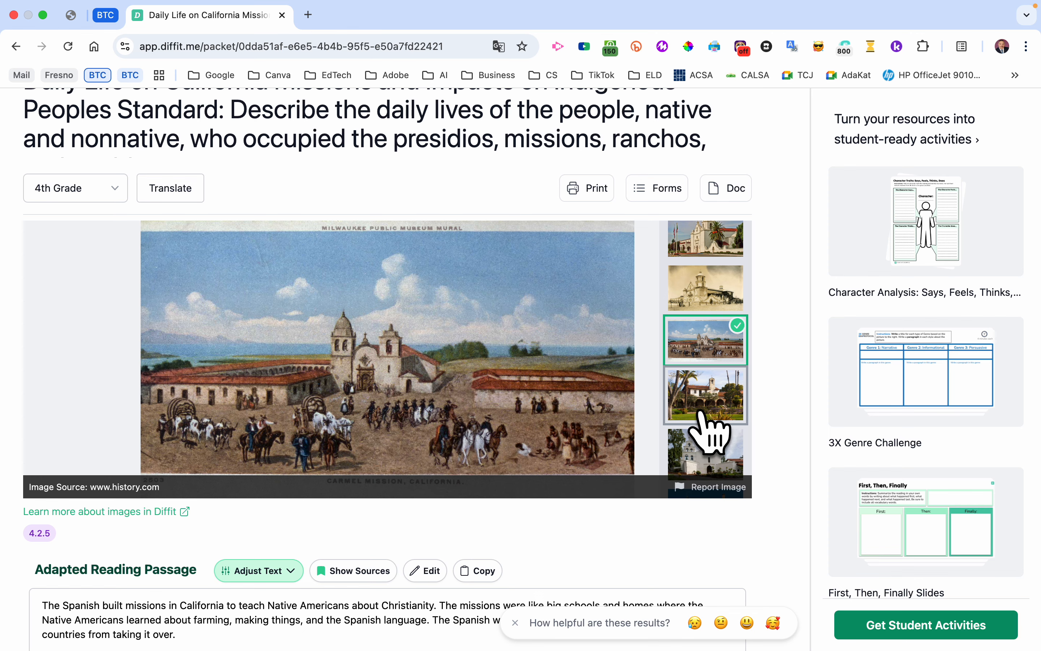
scroll(781, 495, down, 7)
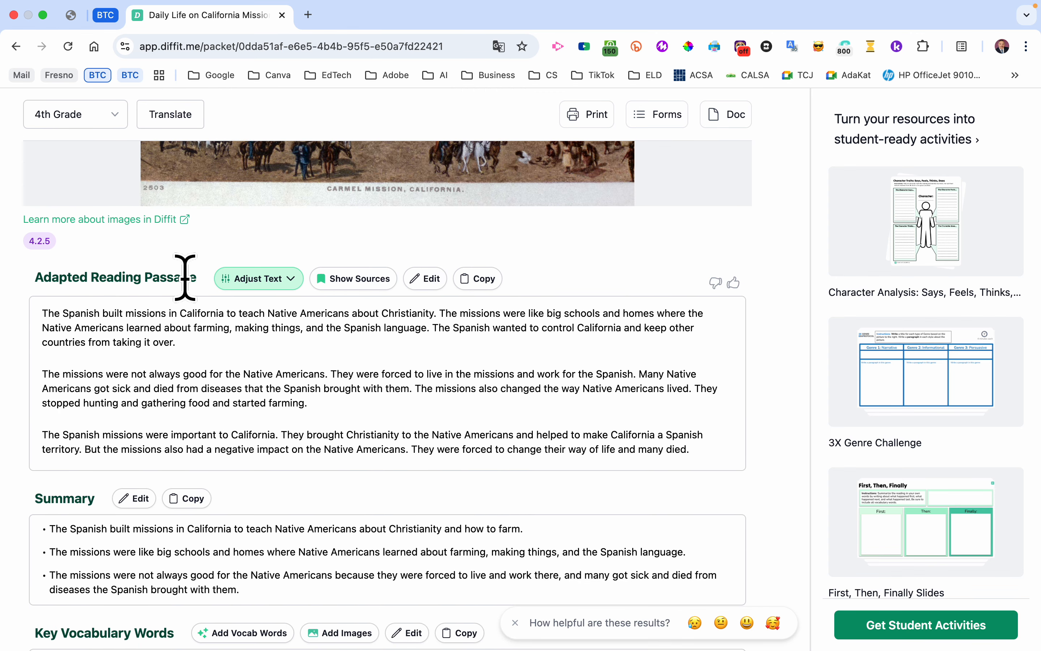
click(284, 278)
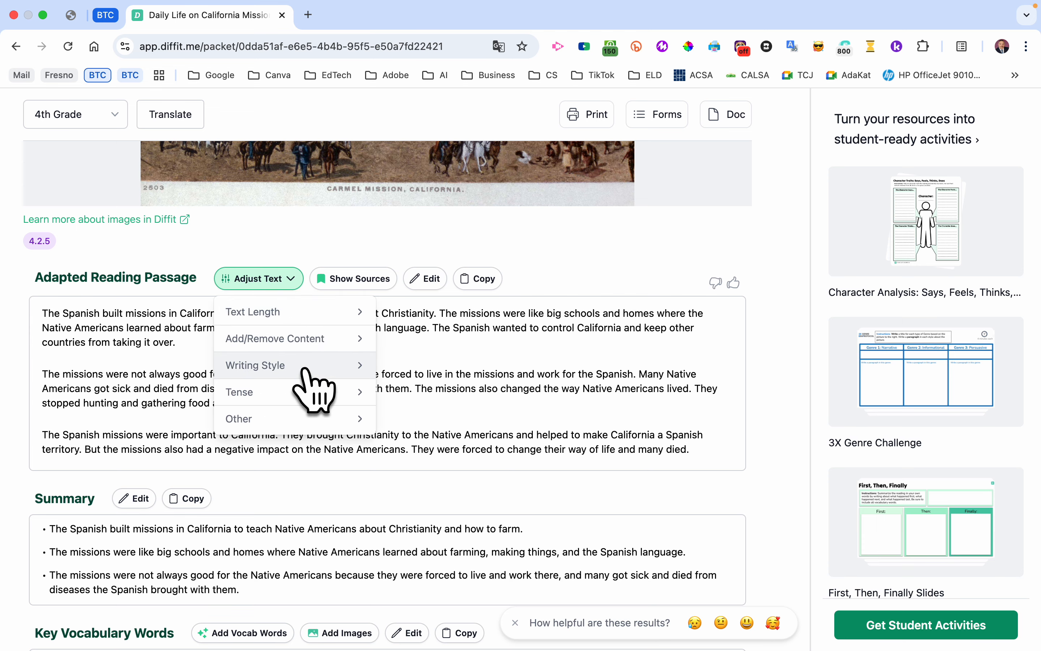
click(361, 393)
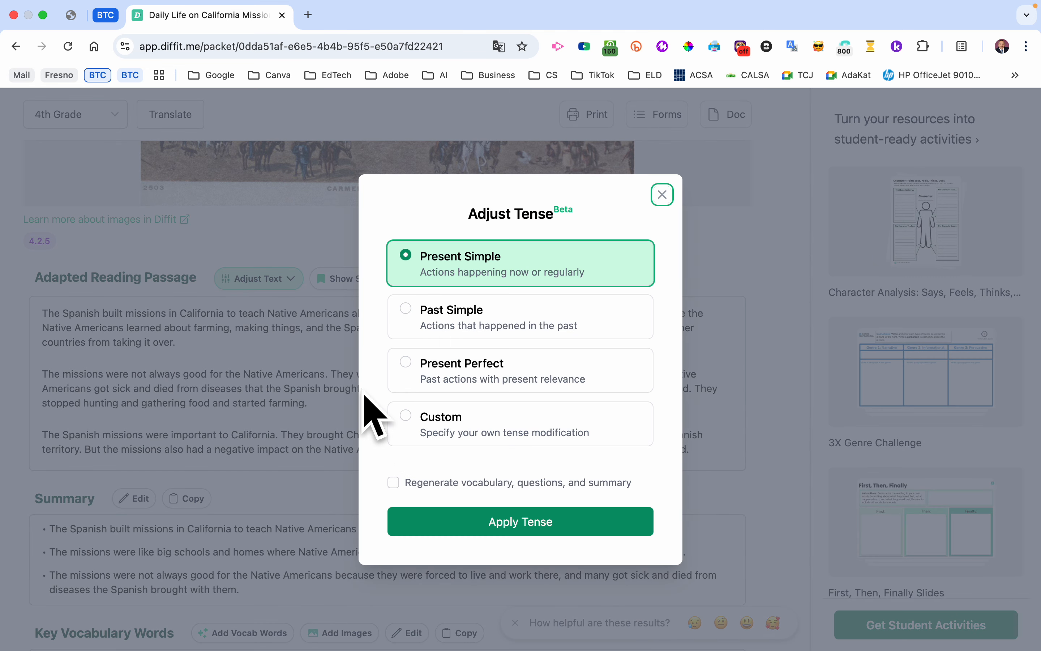
click(663, 194)
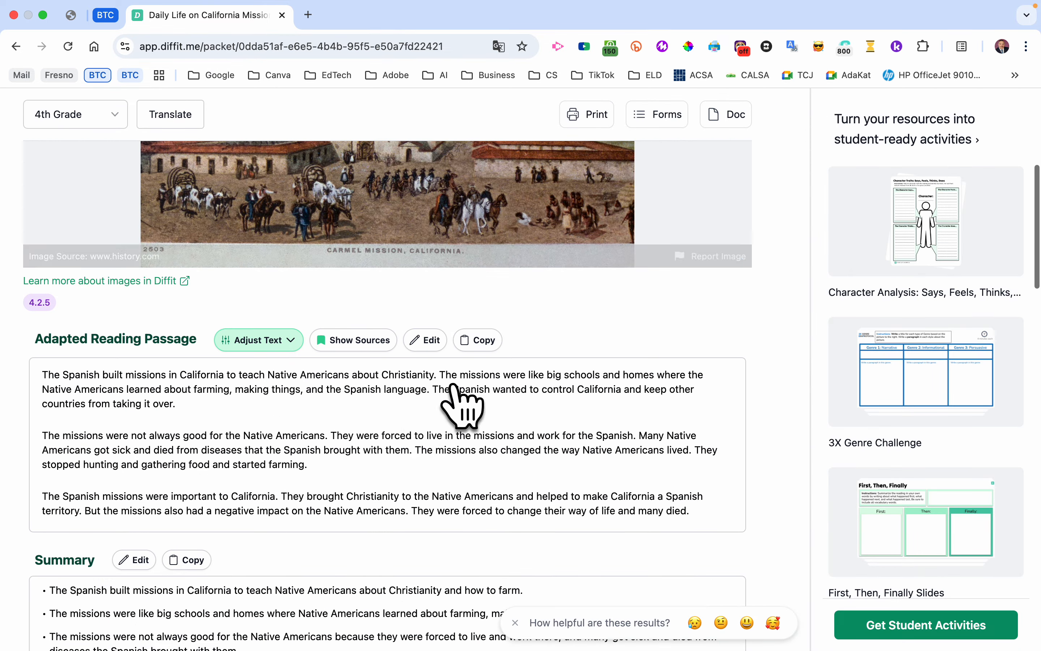
- Adjust the adapted reading passage's text length to Long (5-7 paragraphs) and accept the new text
click(282, 342)
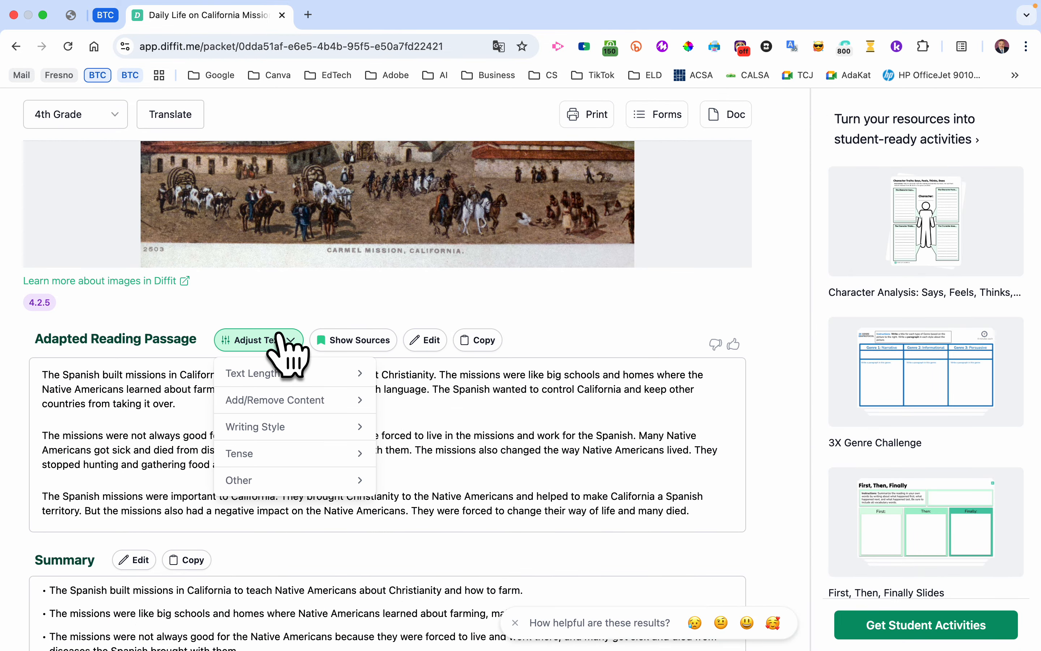
click(311, 376)
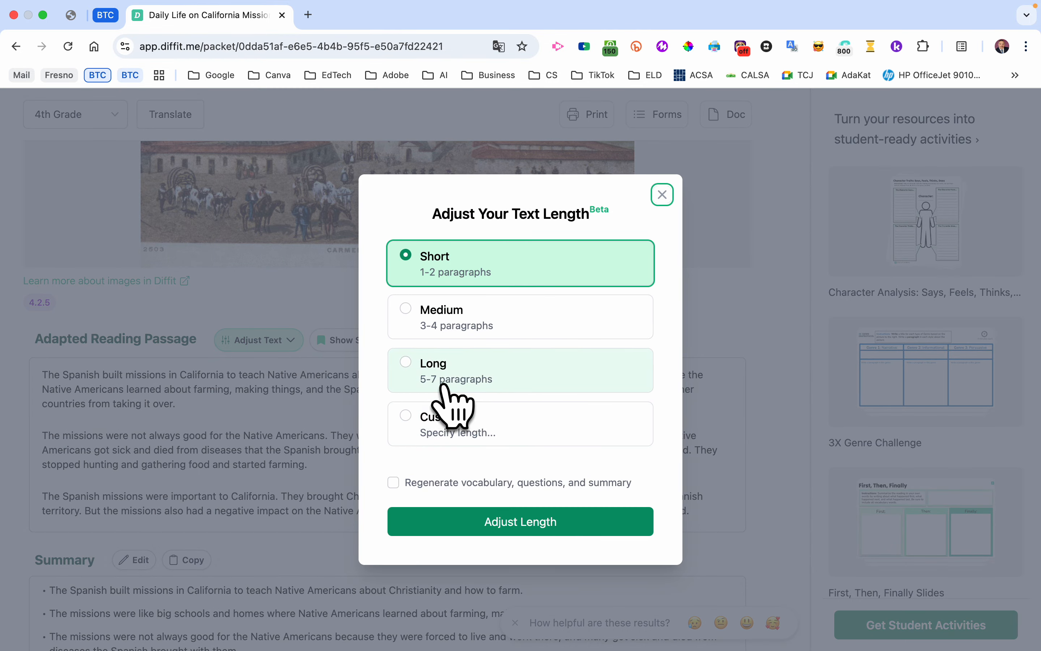
click(424, 373)
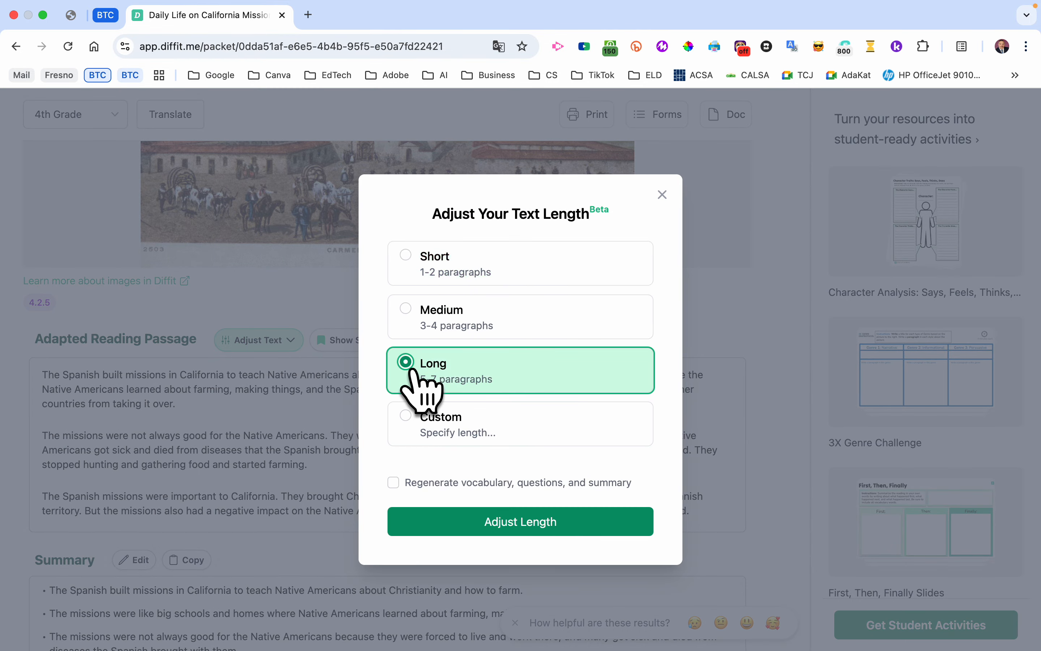
click(508, 526)
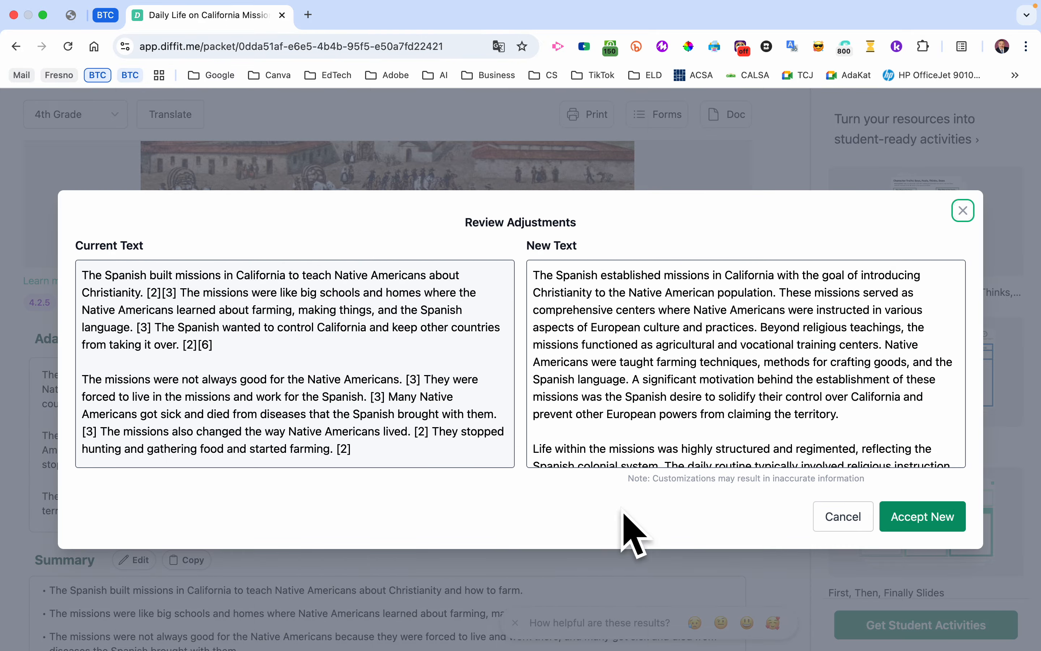
click(923, 518)
- Review the lengthened reading passage, its cited sources, and the options for editing those sources
scroll(476, 520, down, 10)
scroll(457, 462, up, 6)
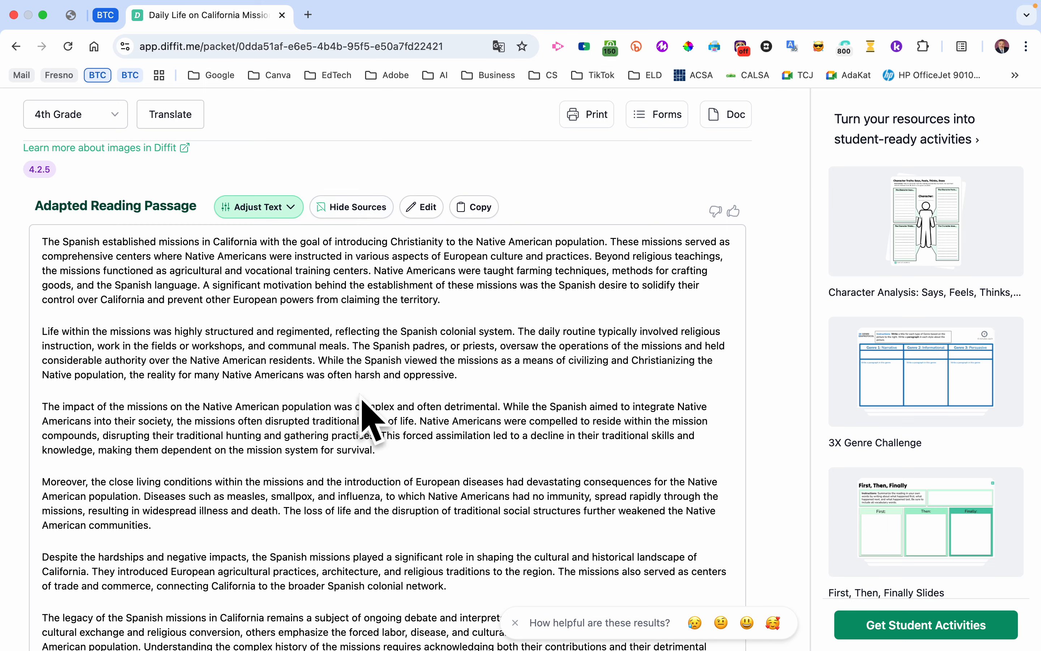
scroll(360, 417, down, 6)
scroll(360, 398, down, 4)
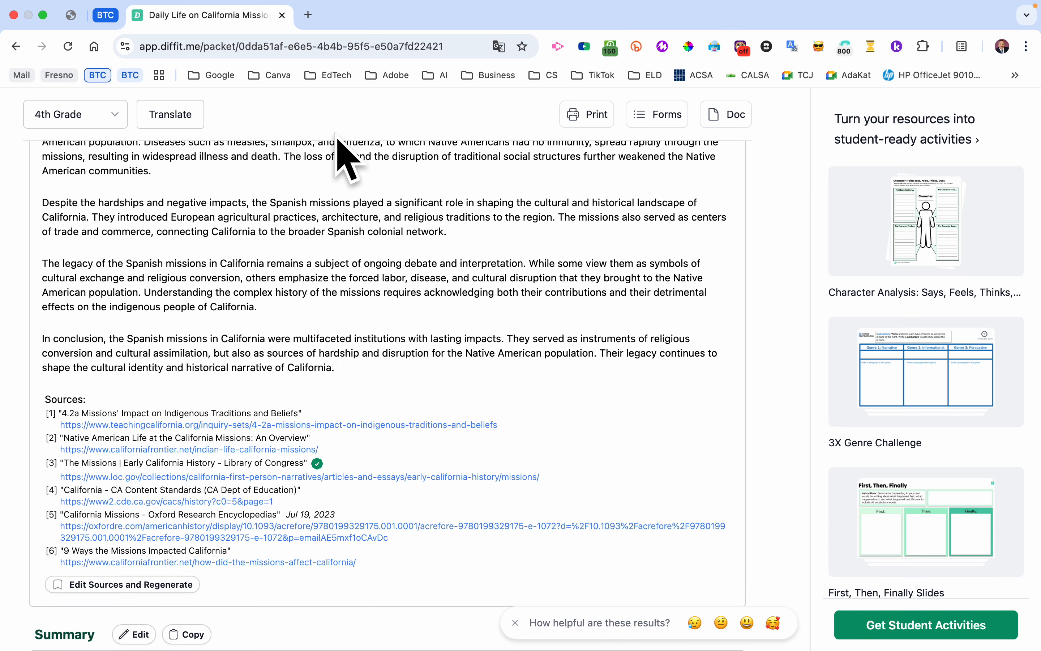
scroll(335, 155, up, 10)
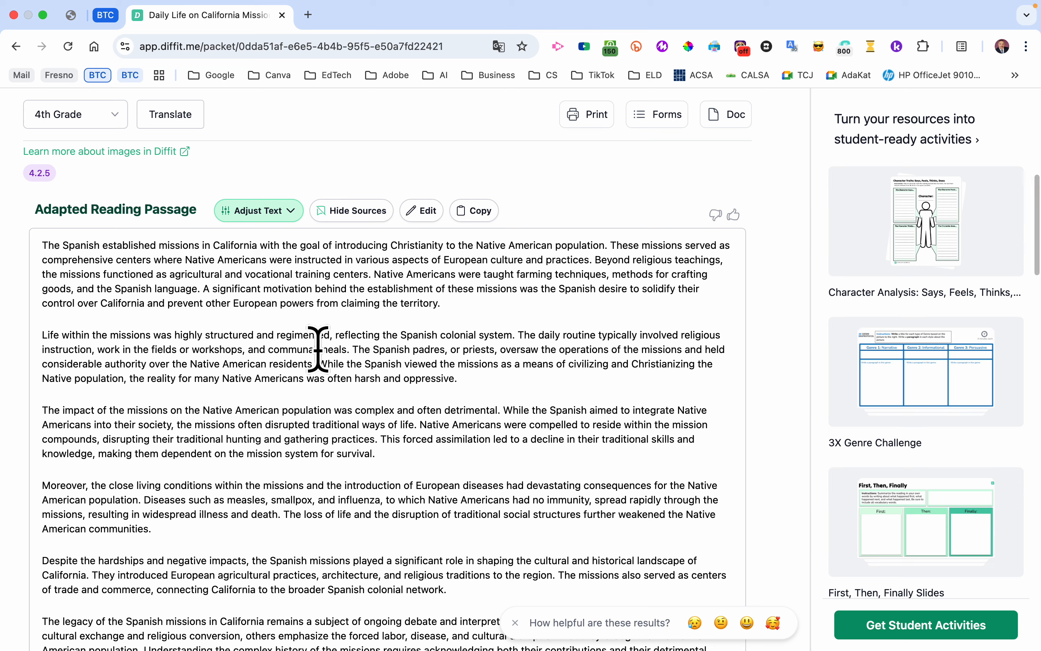
scroll(323, 361, down, 13)
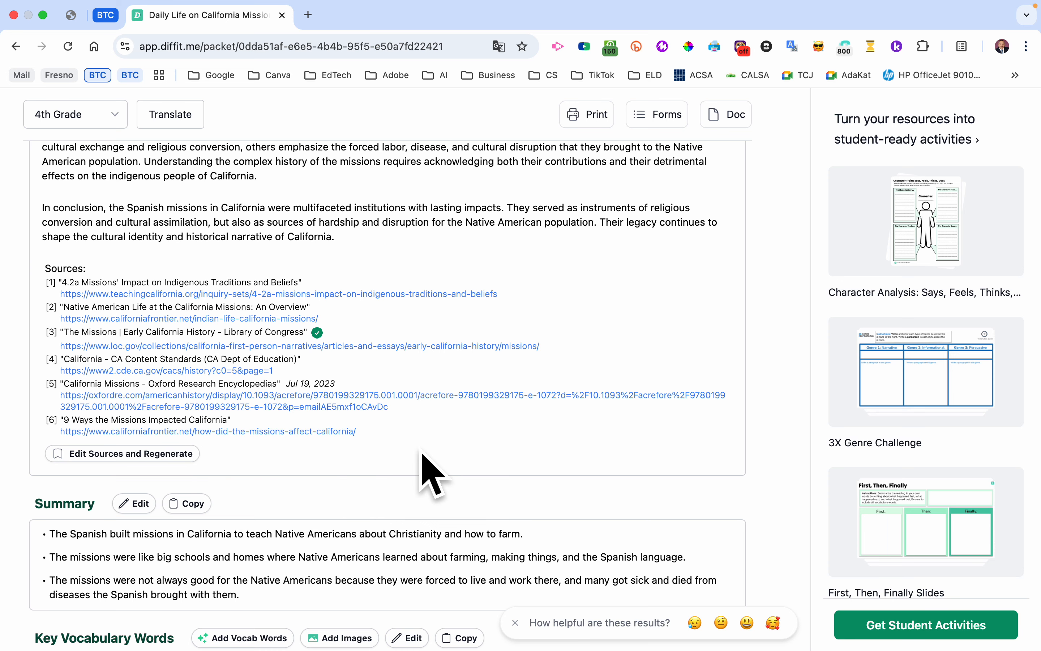
click(71, 456)
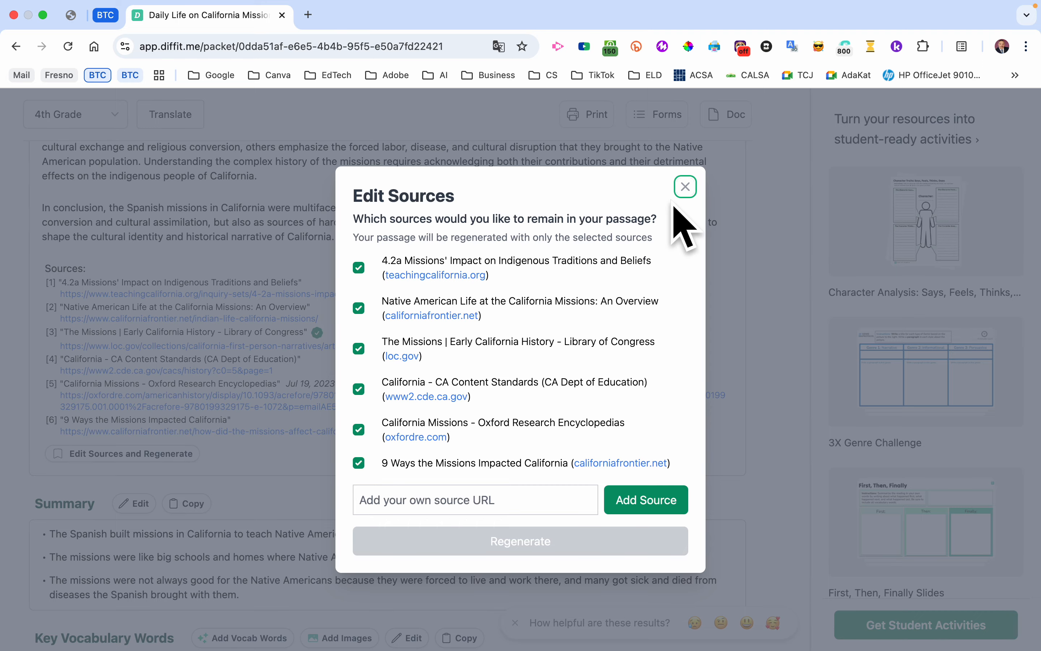
click(686, 187)
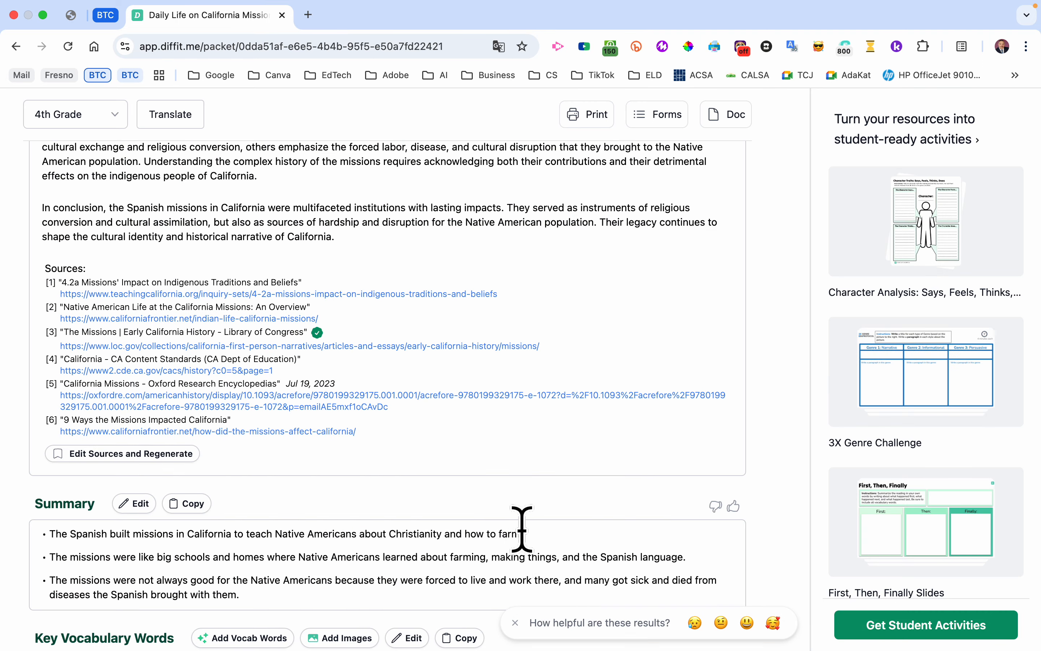
- Examine the generated summary, key vocabulary words, multiple choice questions, short answer questions, and open-ended prompts
scroll(559, 529, down, 5)
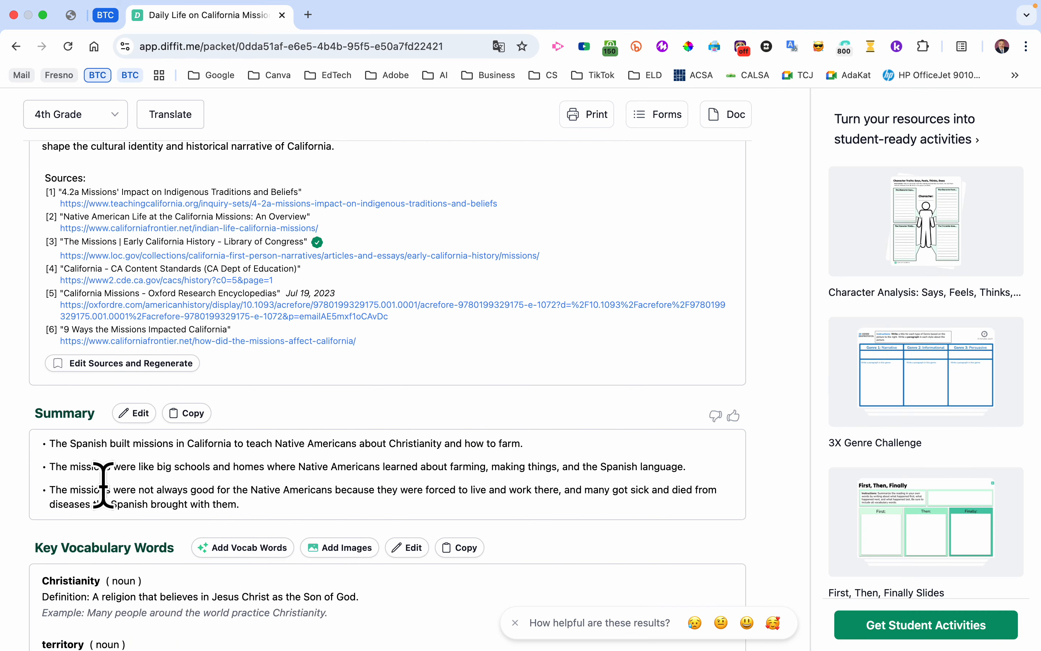
scroll(103, 485, down, 4)
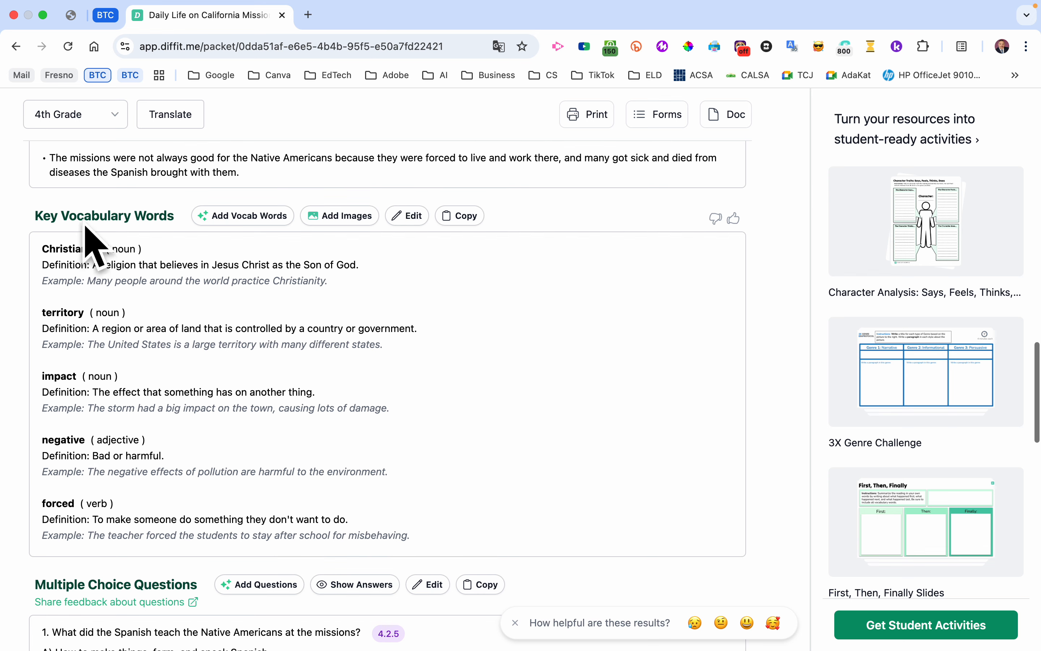
scroll(112, 482, down, 7)
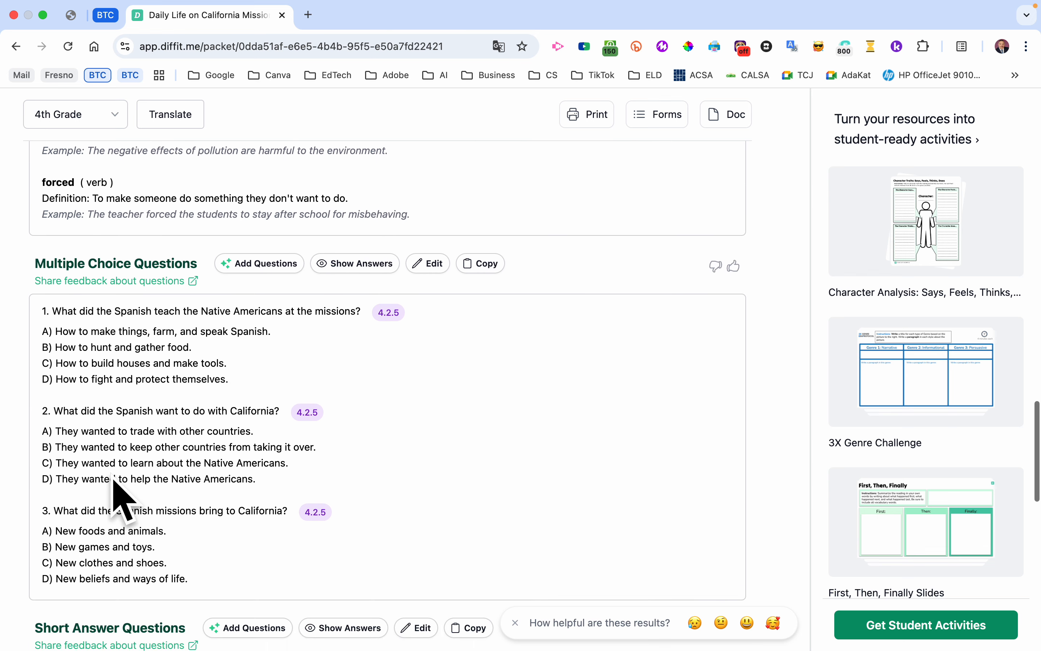
scroll(114, 499, down, 4)
scroll(112, 477, down, 5)
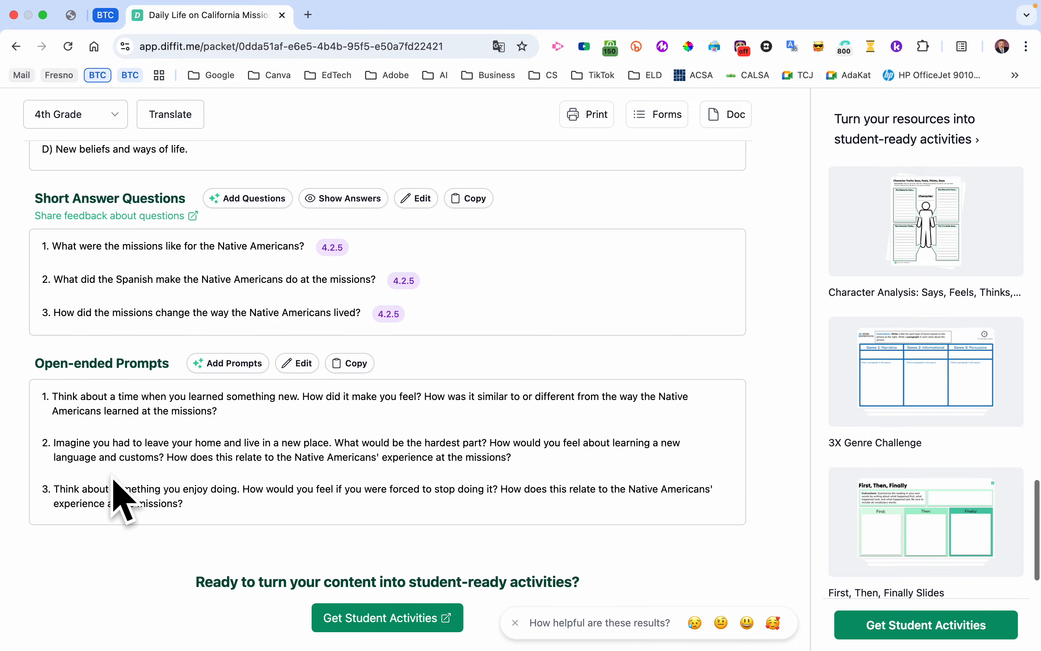
scroll(168, 365, up, 13)
scroll(167, 365, up, 12)
scroll(167, 366, down, 18)
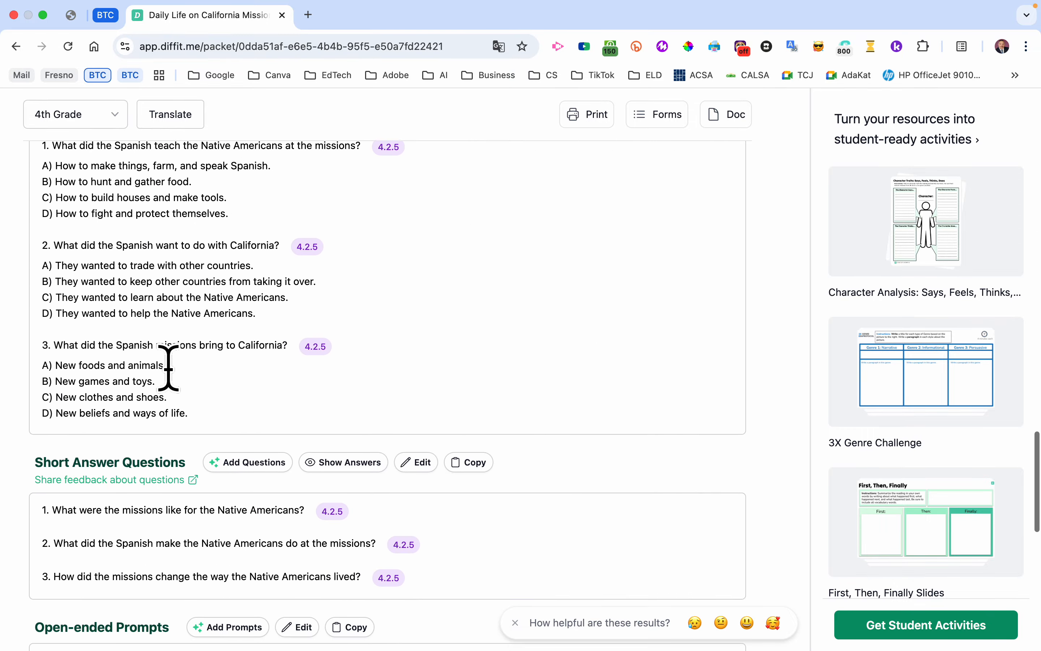
- Open the student activities for this resource and browse the templates from Recent through Writing Strategies, Text Analysis, and Collaboration
scroll(167, 368, down, 13)
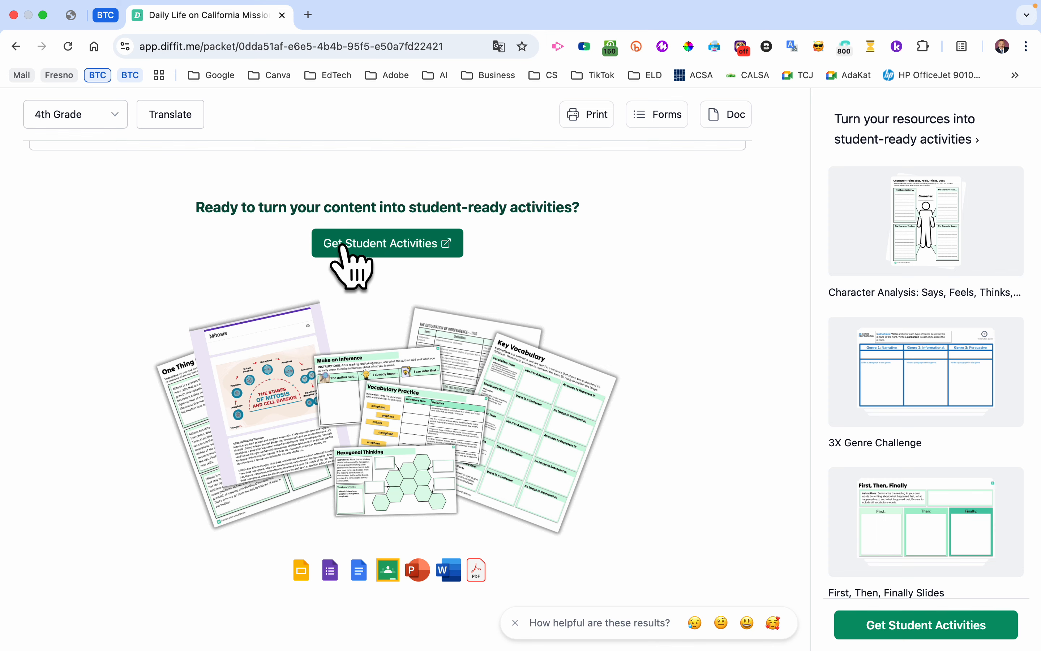
click(343, 246)
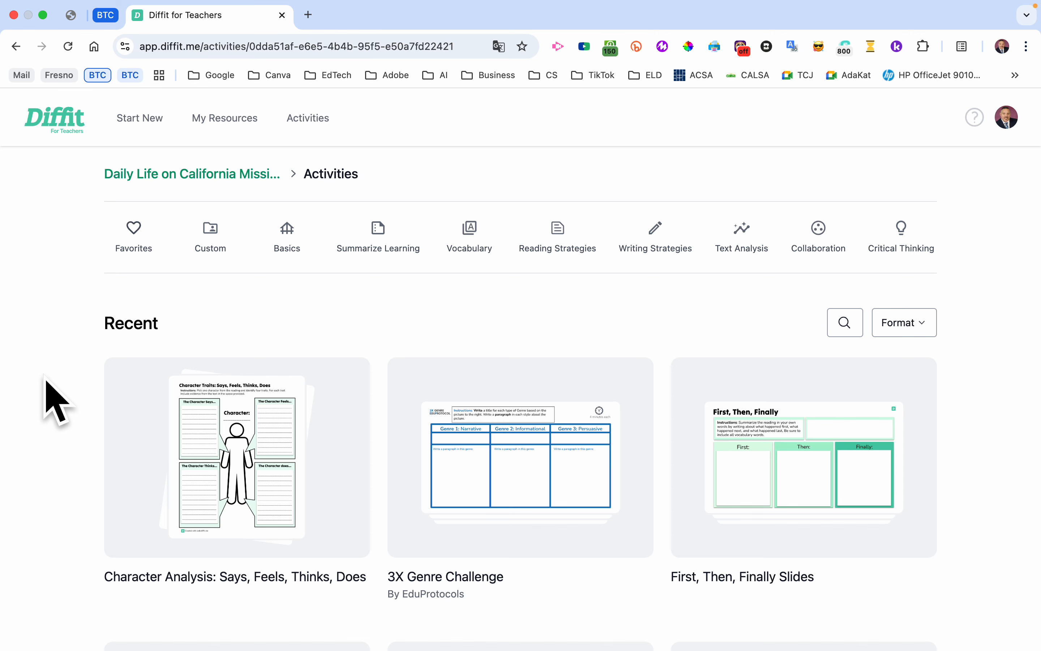
scroll(56, 402, down, 2)
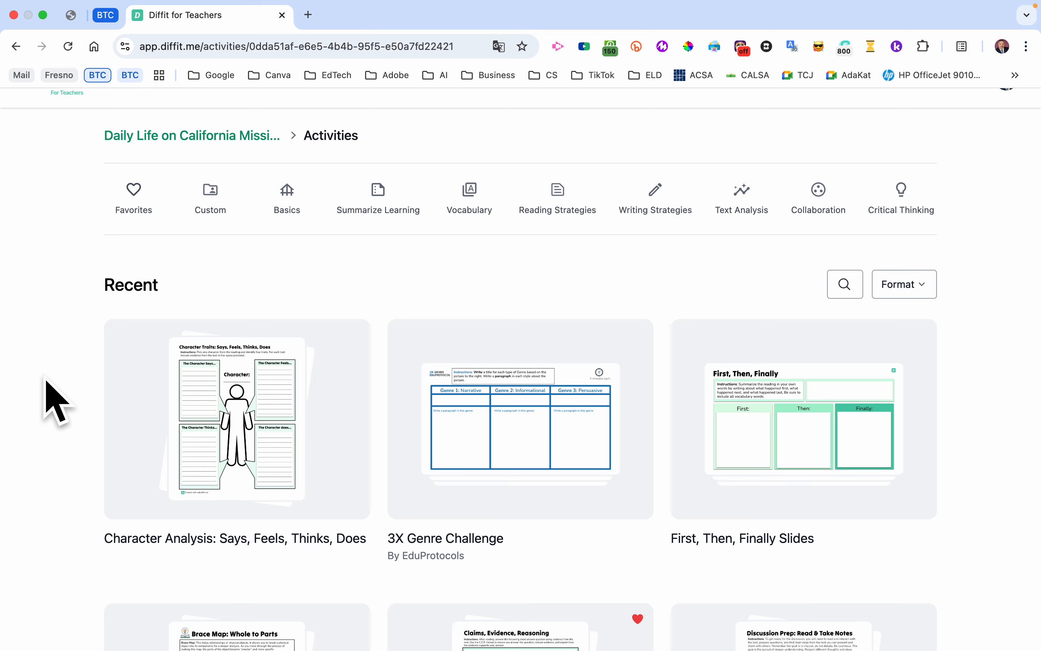
scroll(299, 407, down, 14)
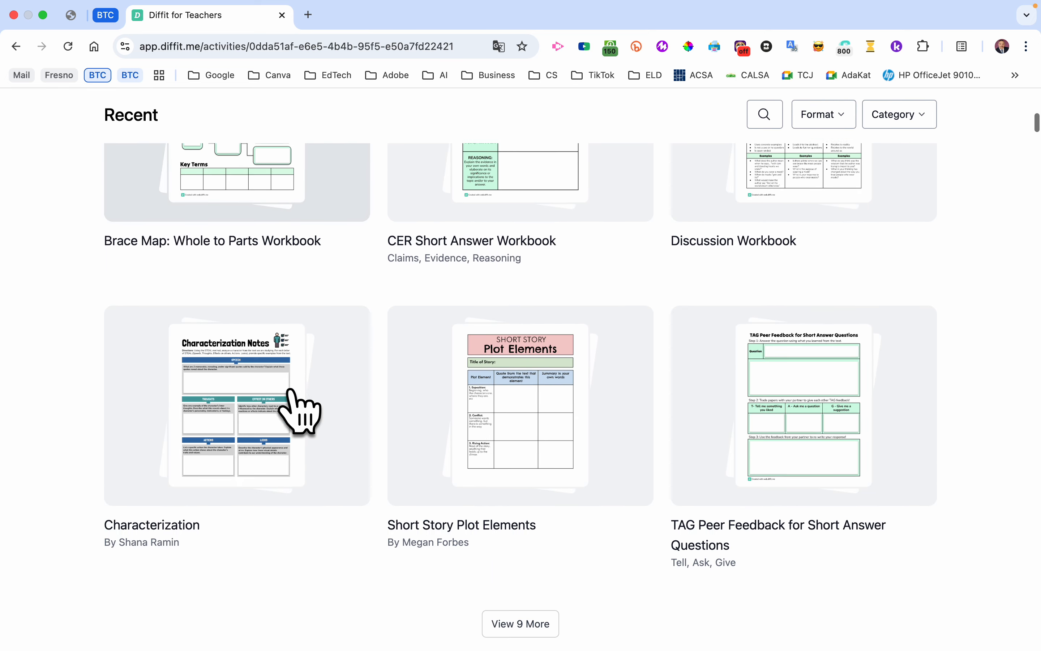
scroll(299, 407, down, 17)
scroll(299, 411, down, 20)
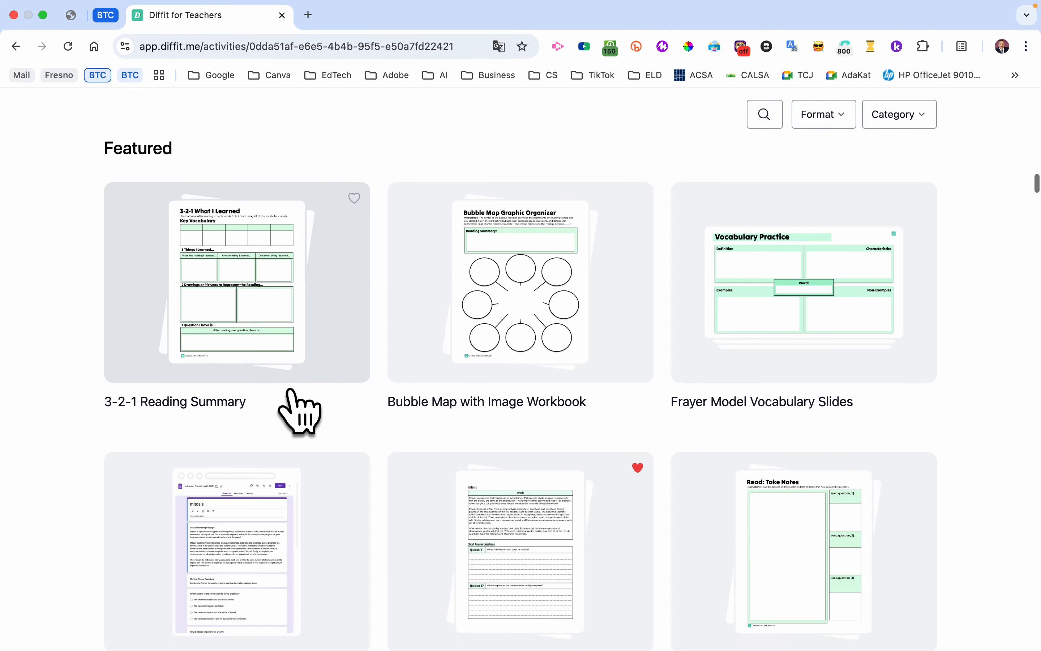
scroll(299, 411, down, 15)
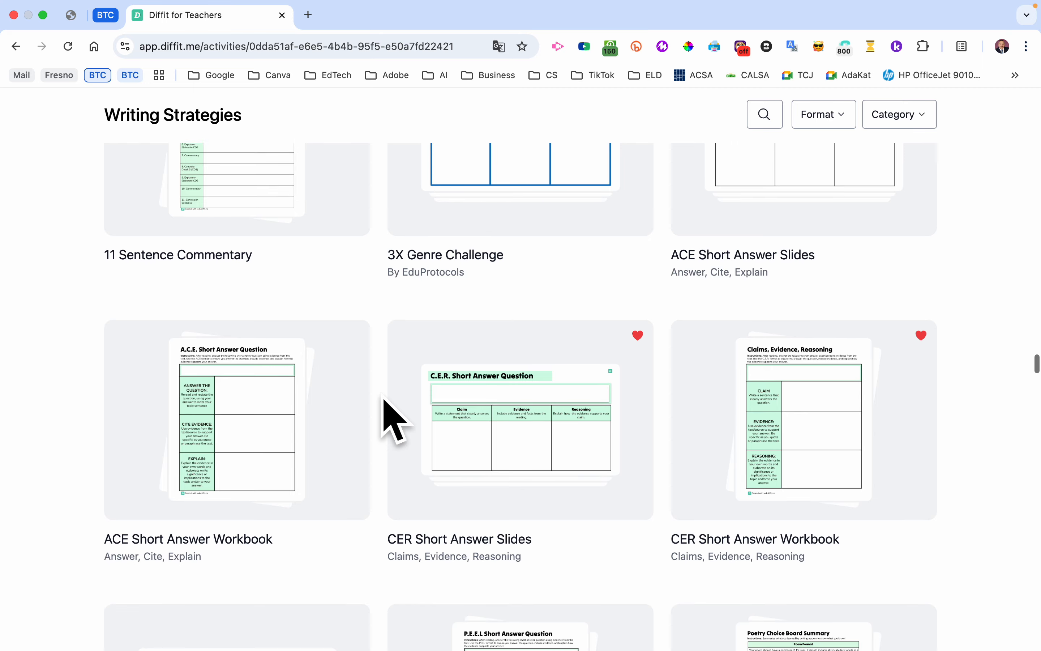
scroll(383, 398, down, 15)
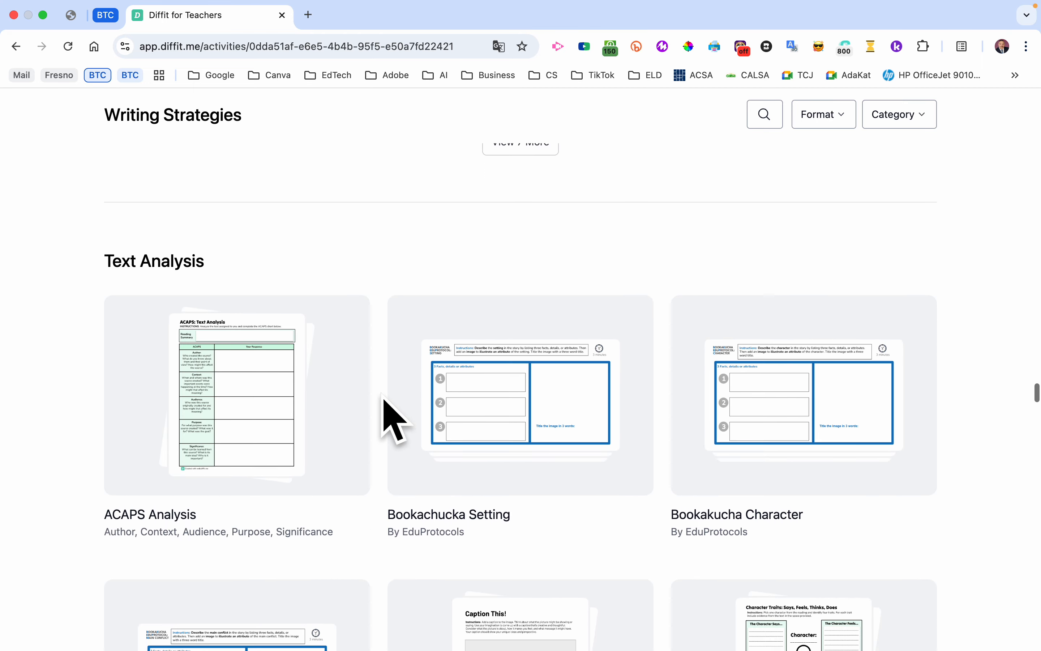
scroll(383, 398, down, 10)
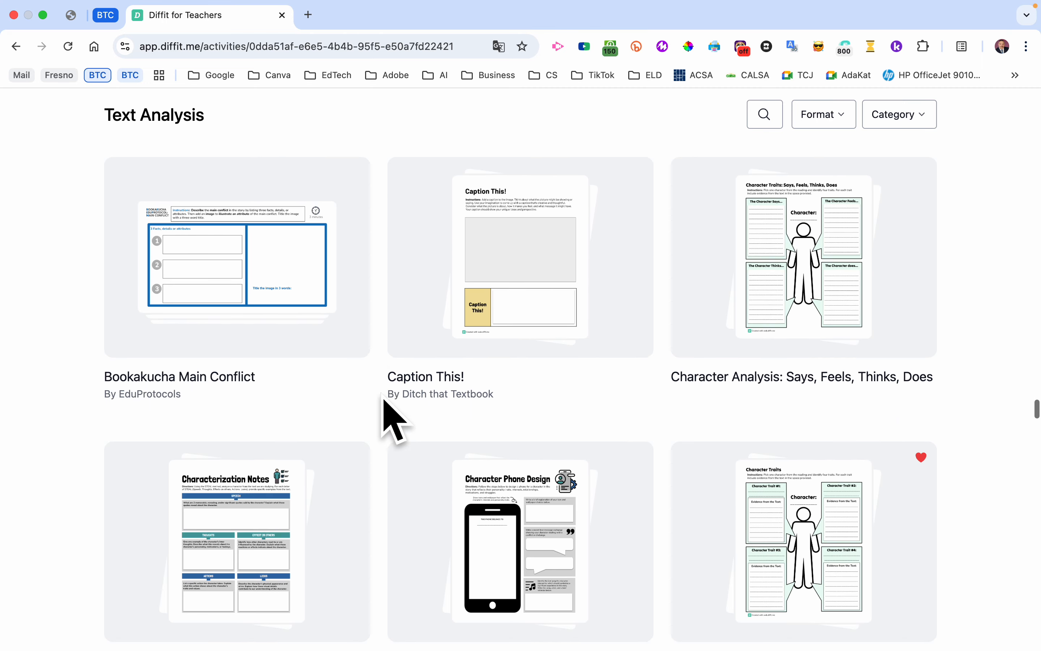
scroll(383, 398, down, 10)
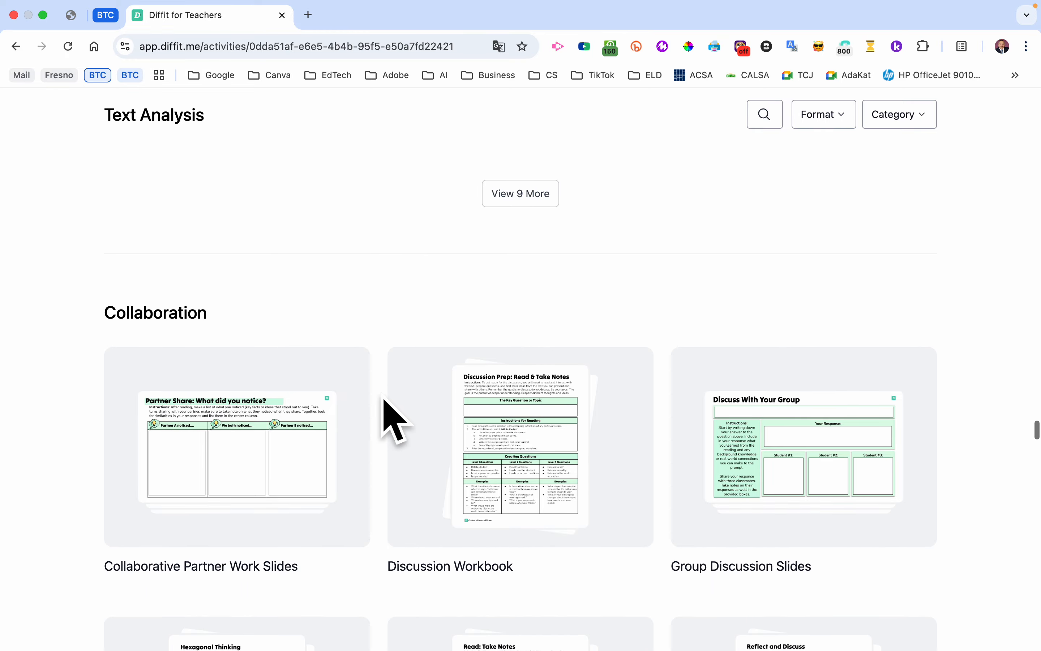
- Browse the activity templates from Collaboration to Critical Thinking and open the 4 Step Flow Chart Workbook
scroll(383, 398, down, 3)
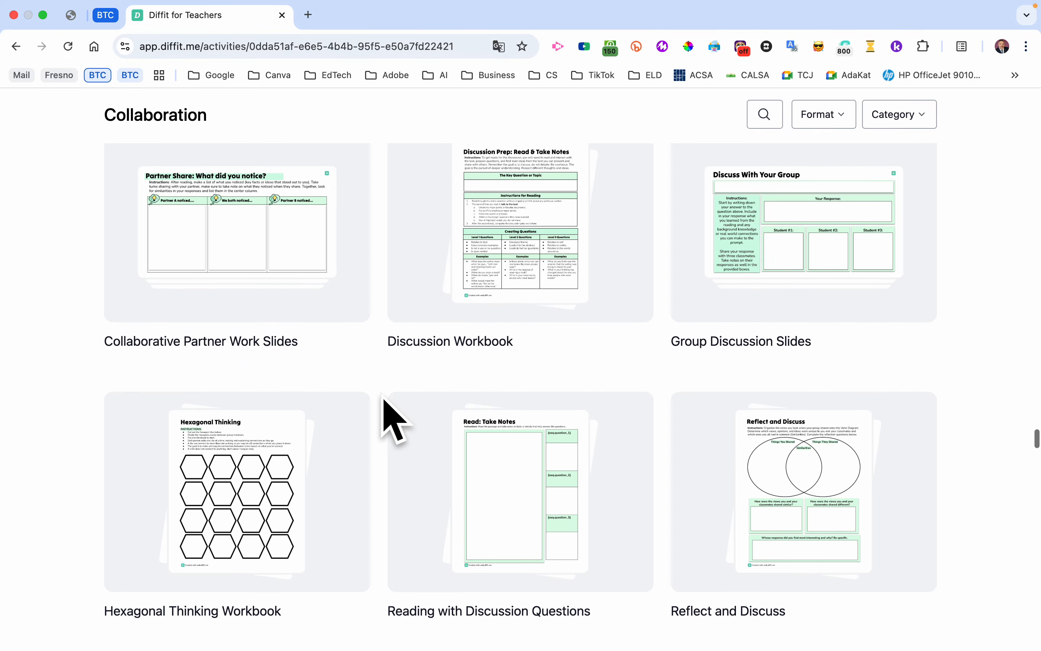
scroll(394, 419, down, 10)
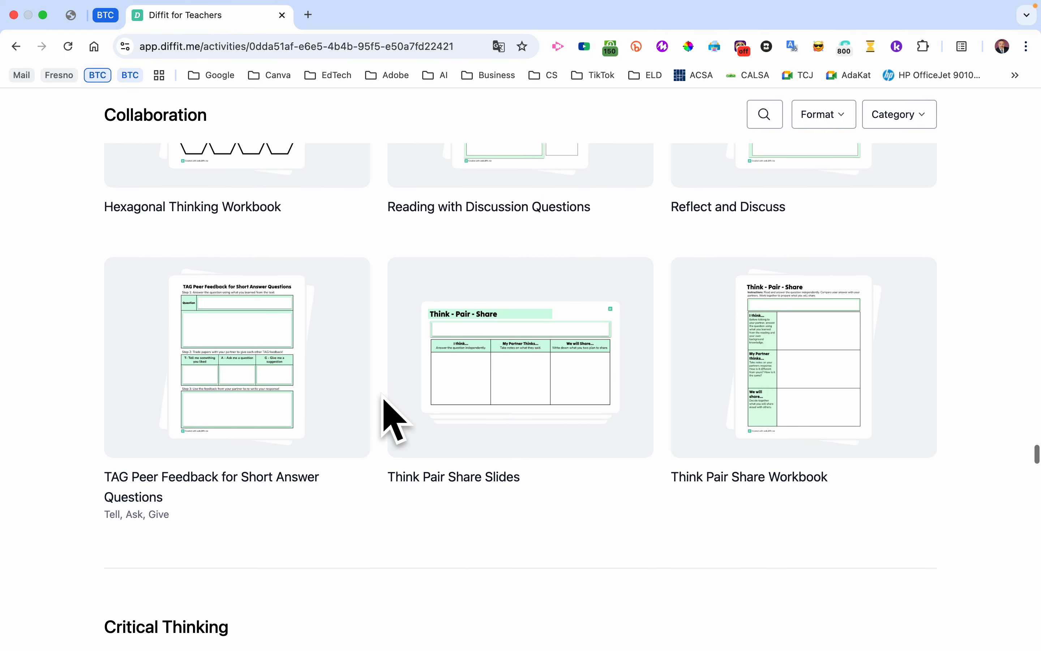
scroll(383, 398, down, 8)
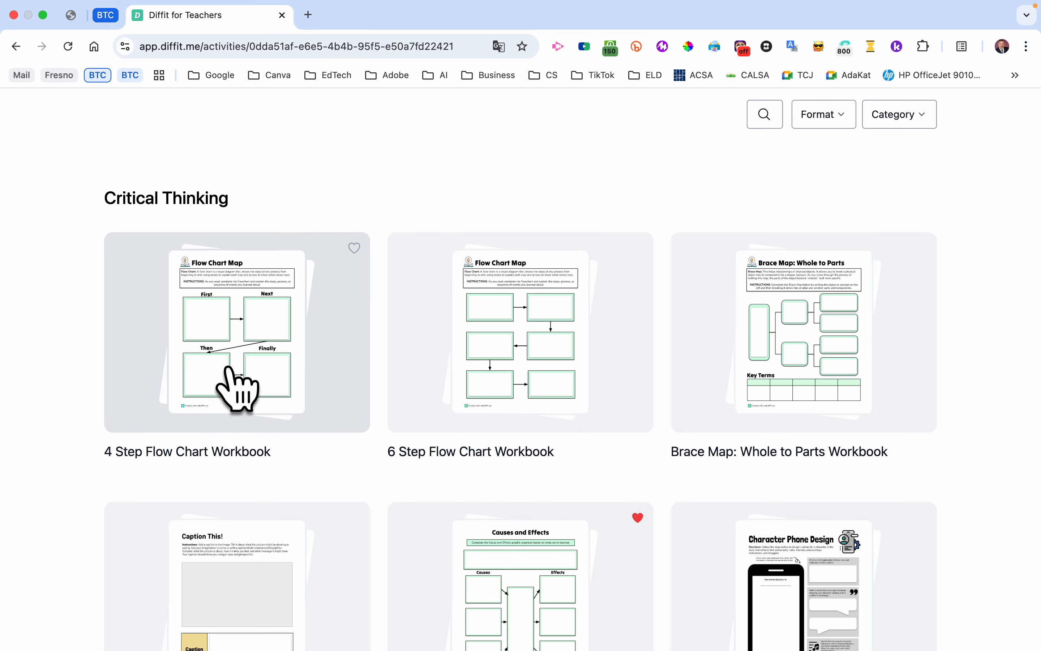
click(257, 323)
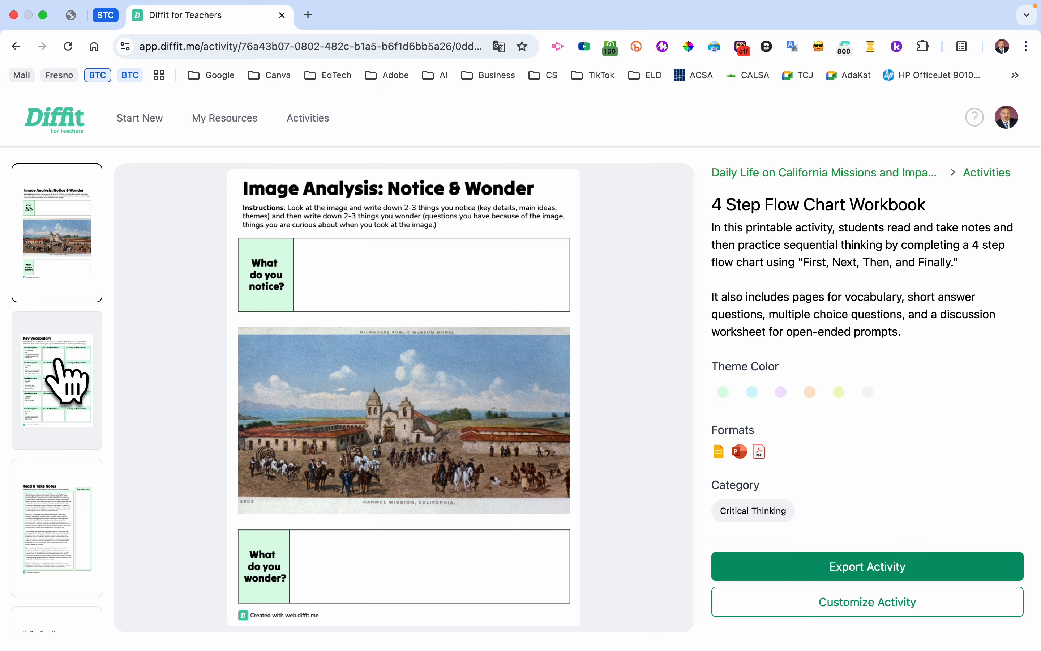
- Preview the workbook's pages from Key Vocabulary and Read & Take Notes through Flow Chart Map, Short Answer Questions, and Reflect and Discuss
click(60, 365)
click(59, 544)
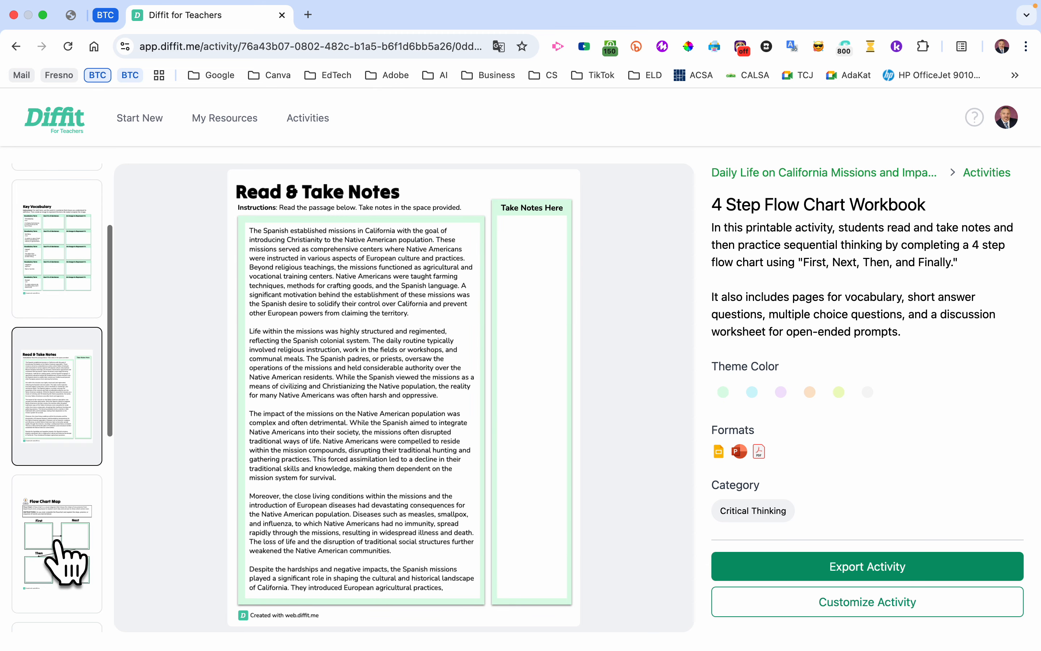
scroll(59, 517, down, 3)
click(65, 494)
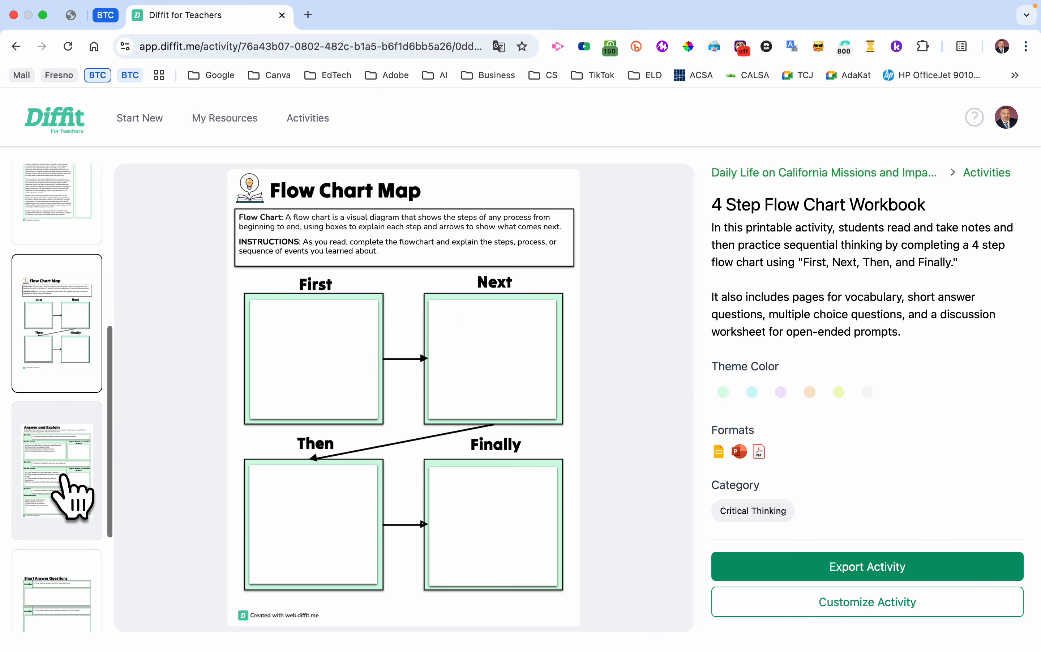
click(69, 492)
click(70, 620)
scroll(66, 501, down, 5)
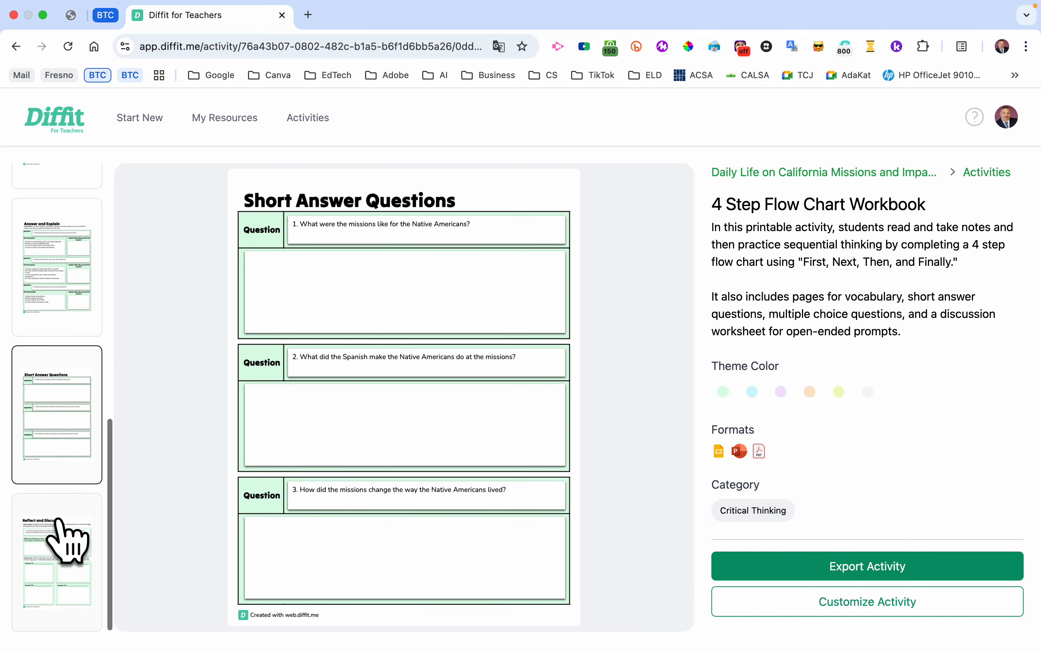
click(70, 546)
scroll(94, 387, up, 8)
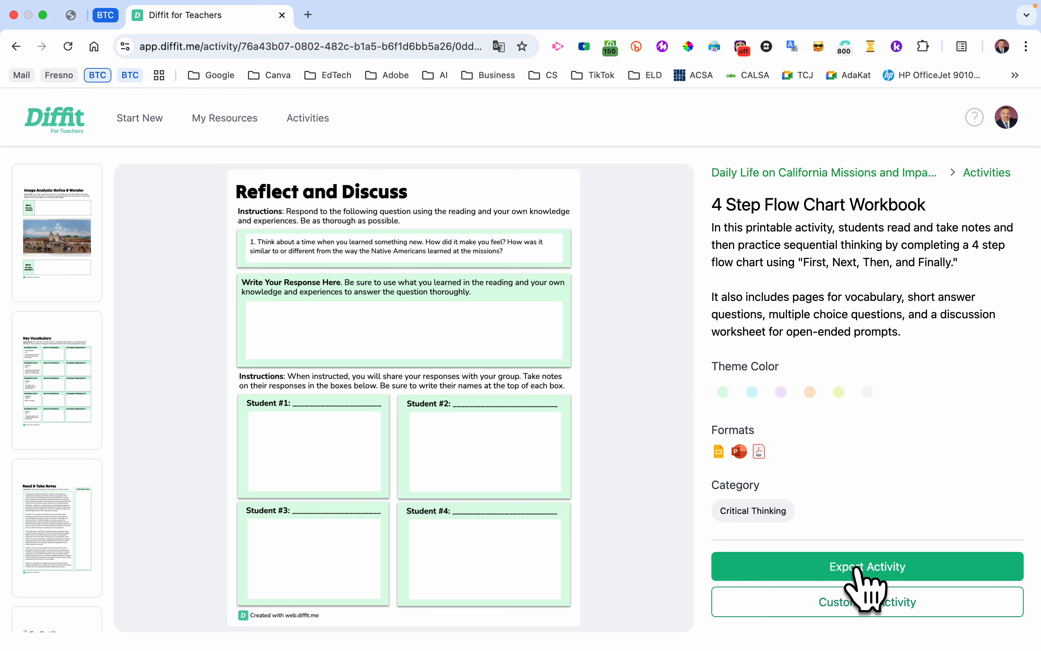
- Export the 4 Step Flow Chart Workbook activity, review the format and sharing options, and close them without choosing one
click(897, 577)
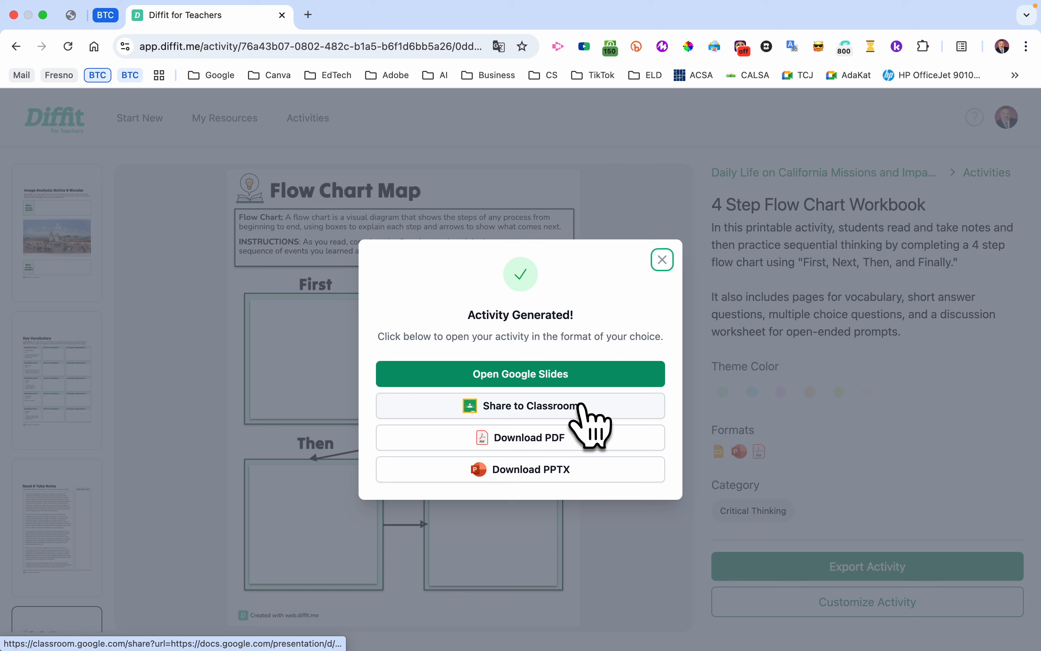
mouse_move(593, 464)
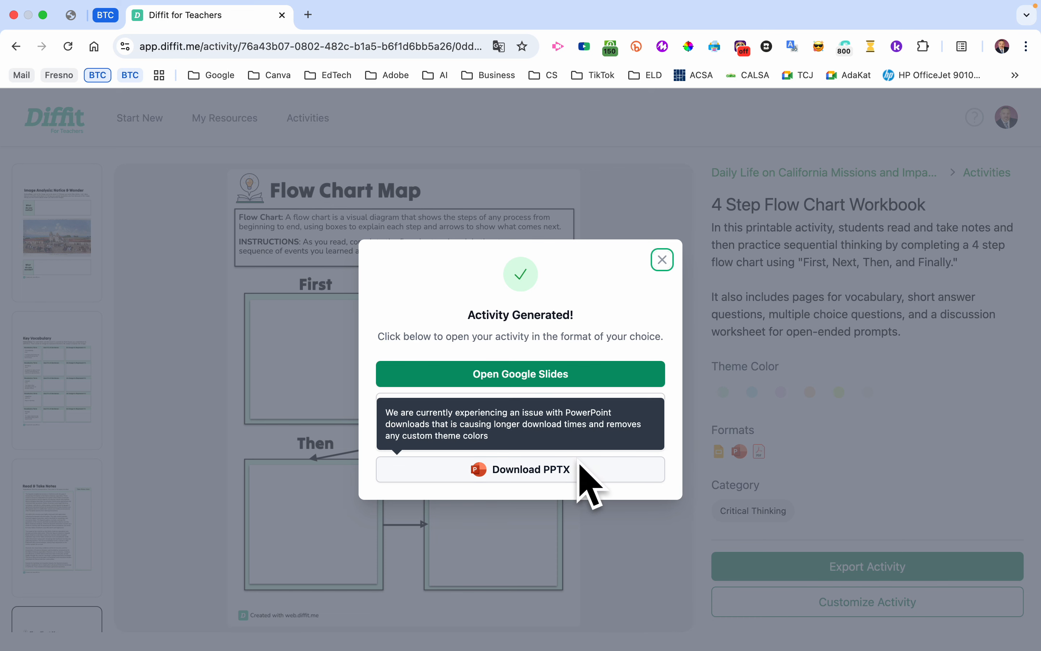
click(662, 259)
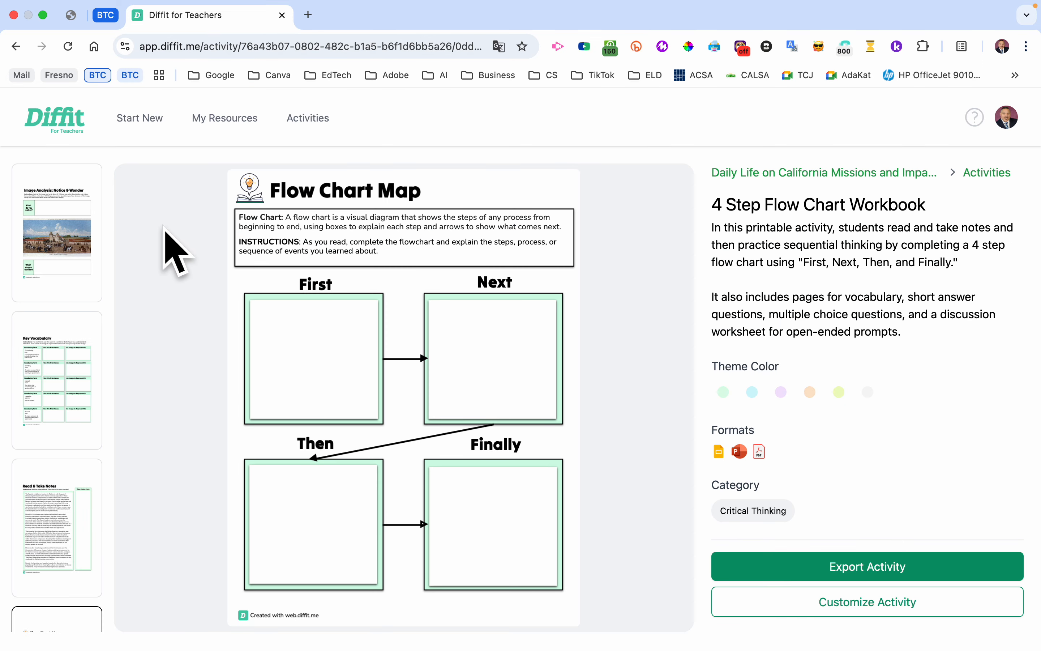
- View the general Student-Ready Activities library, and look through the saved resources in My Resources
click(311, 124)
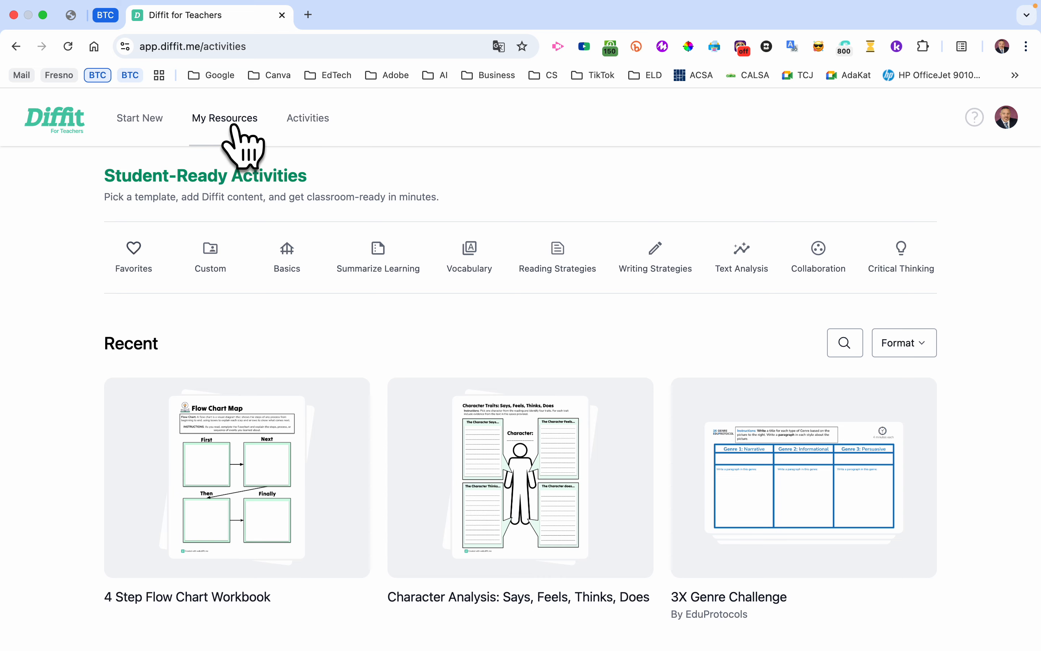
click(214, 124)
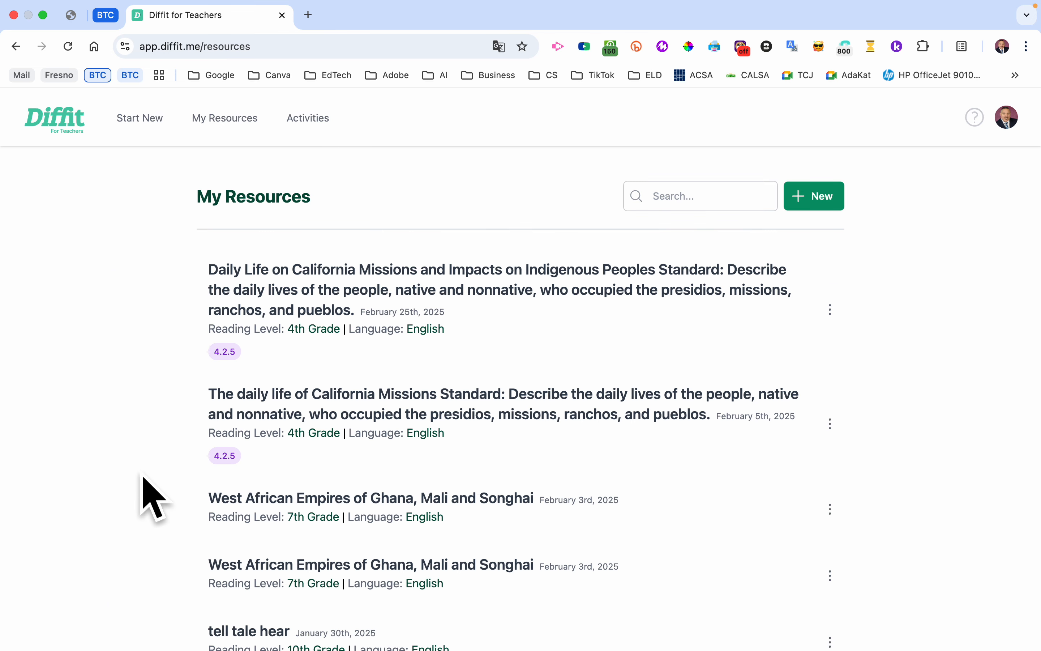
scroll(143, 476, down, 5)
scroll(146, 495, down, 5)
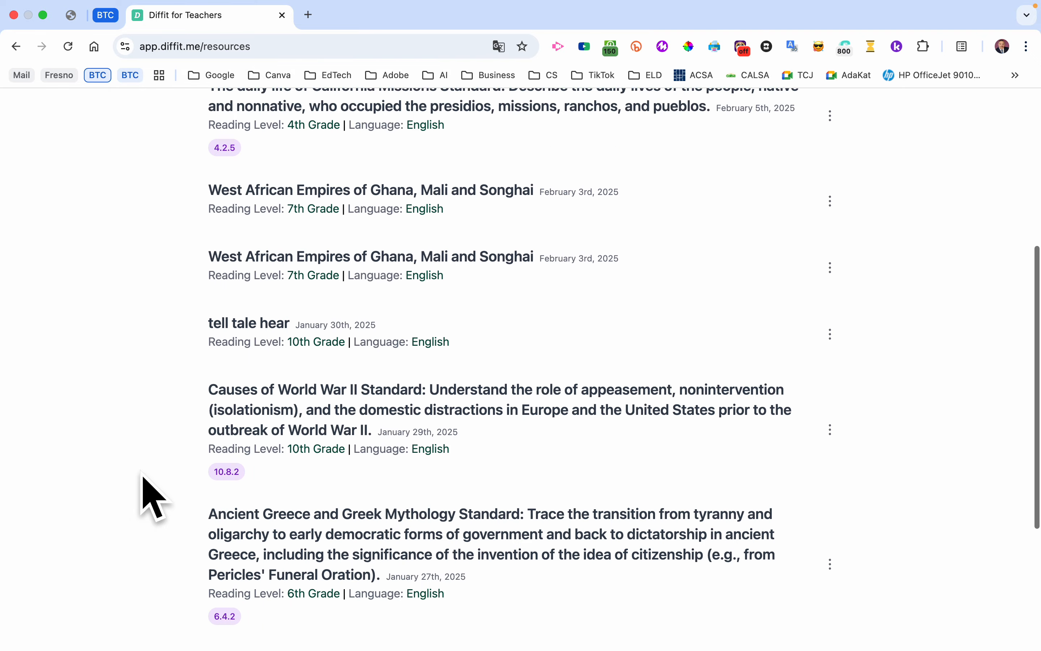
scroll(147, 495, up, 10)
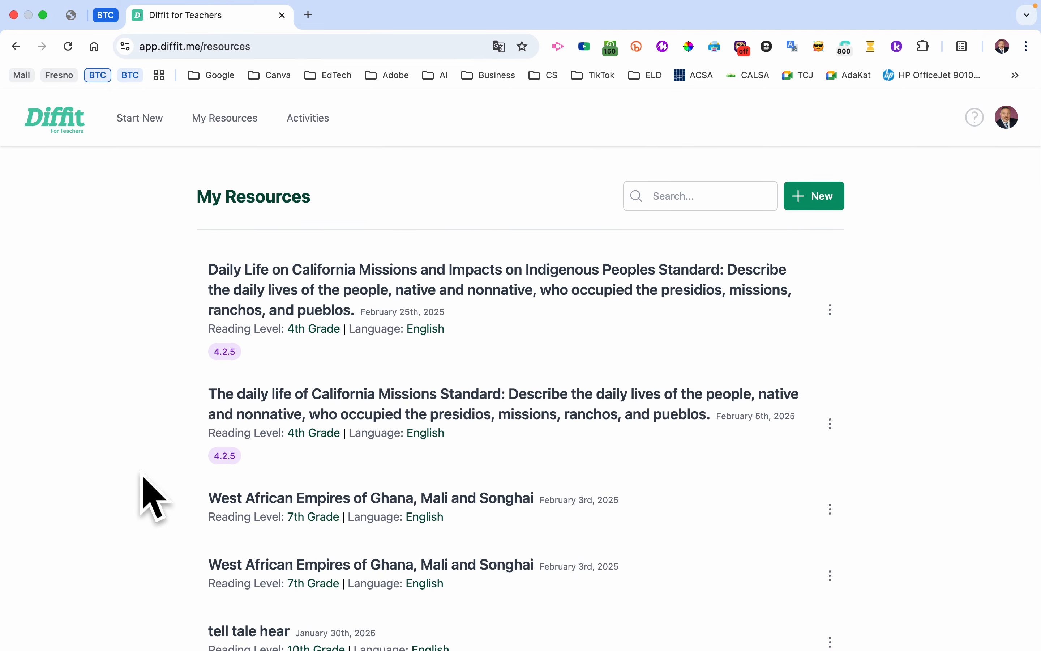